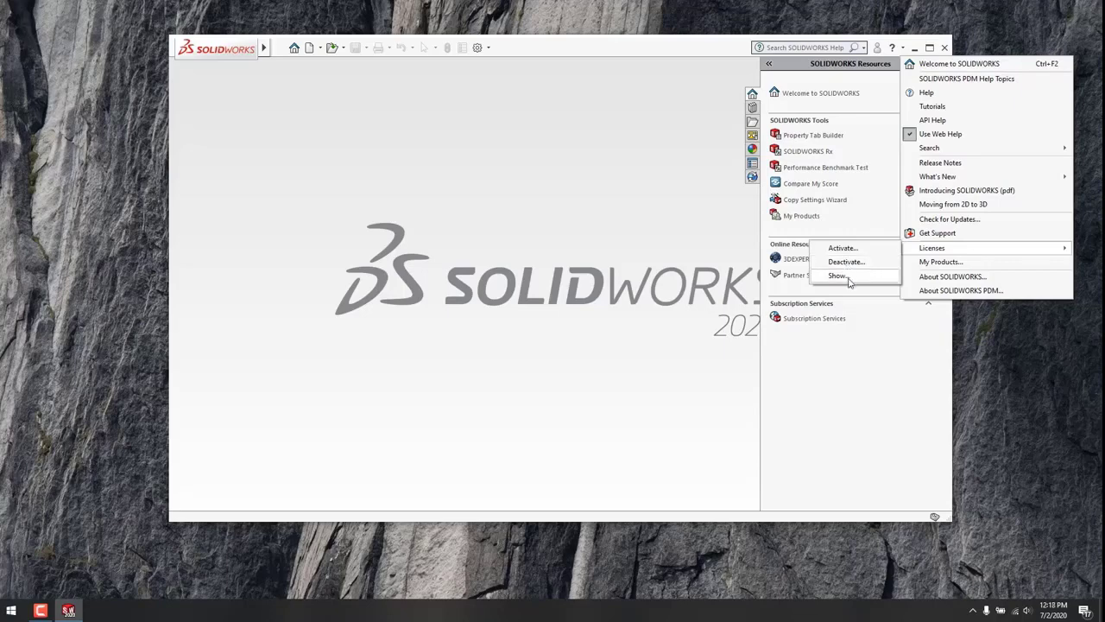
Show the SOLIDWORKS license information and start the license deactivation
left_click(847, 277)
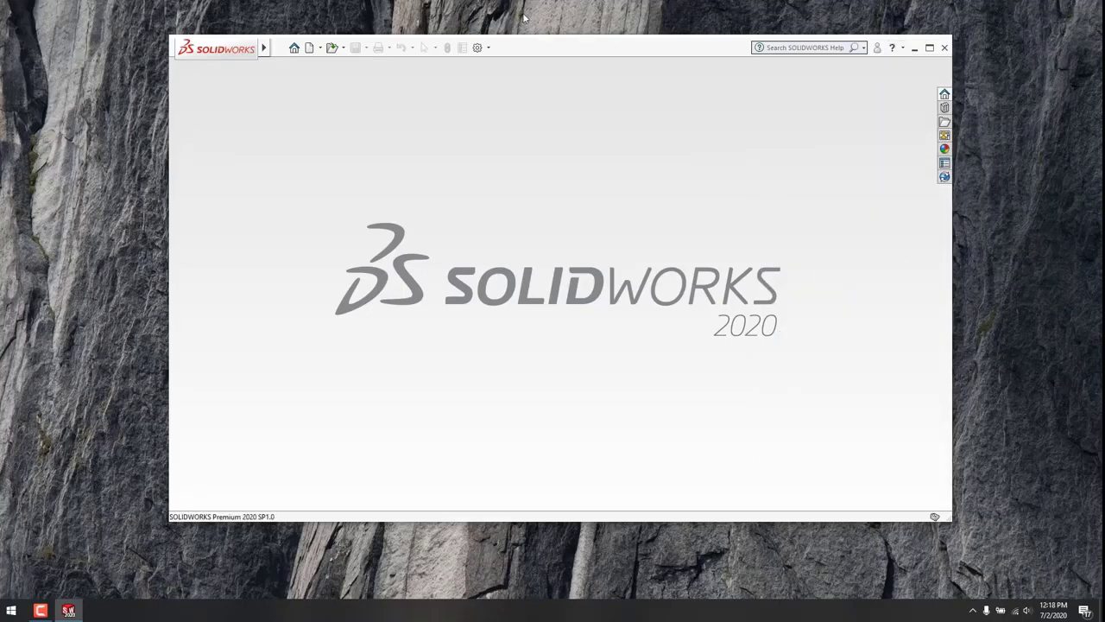
left_click(297, 47)
mouse_move(349, 50)
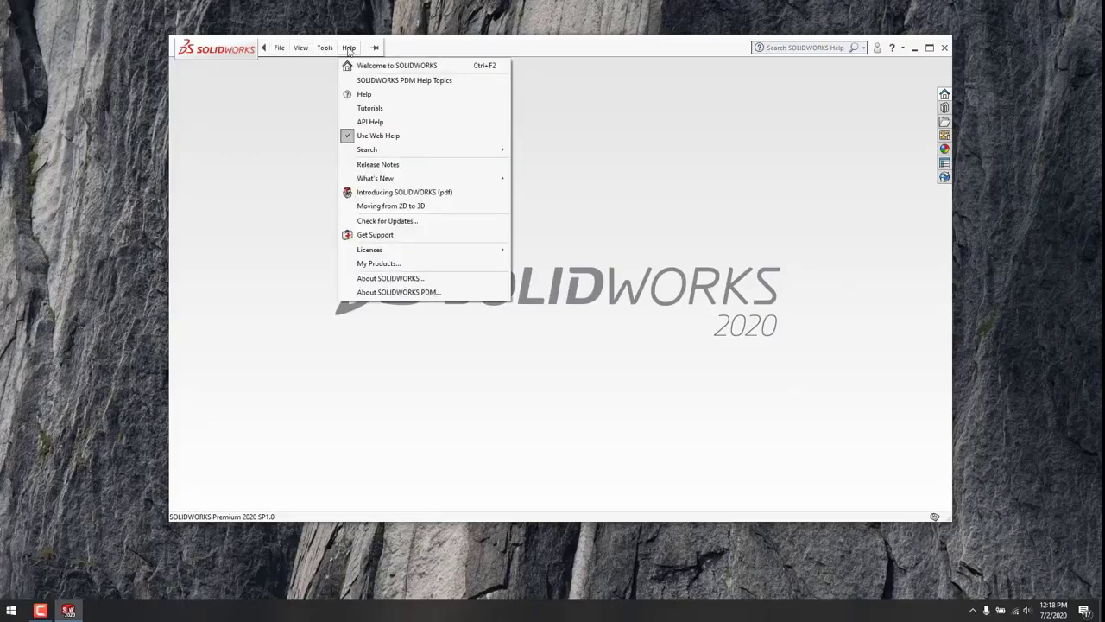
mouse_move(391, 254)
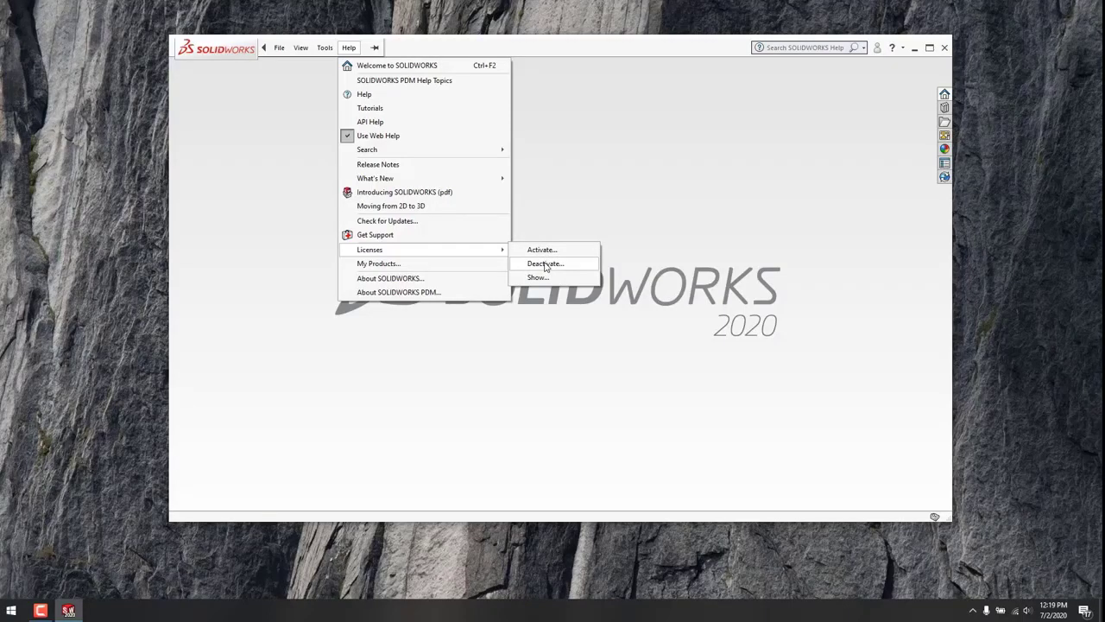
left_click(544, 264)
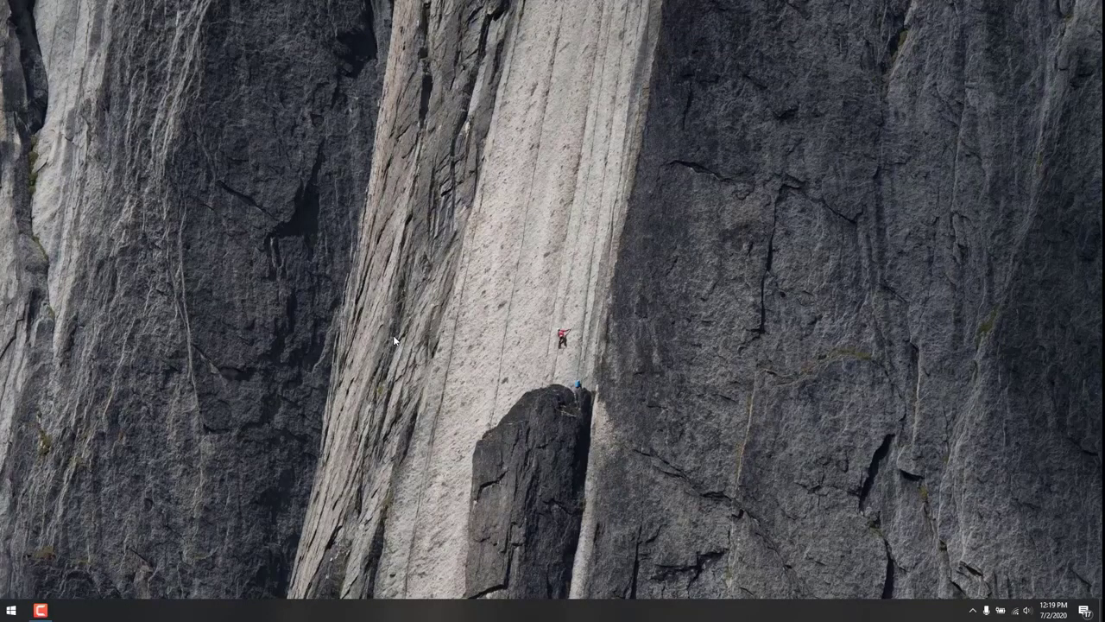
Switch to the Windows Control Panel and open Programs and Features
left_click(11, 610)
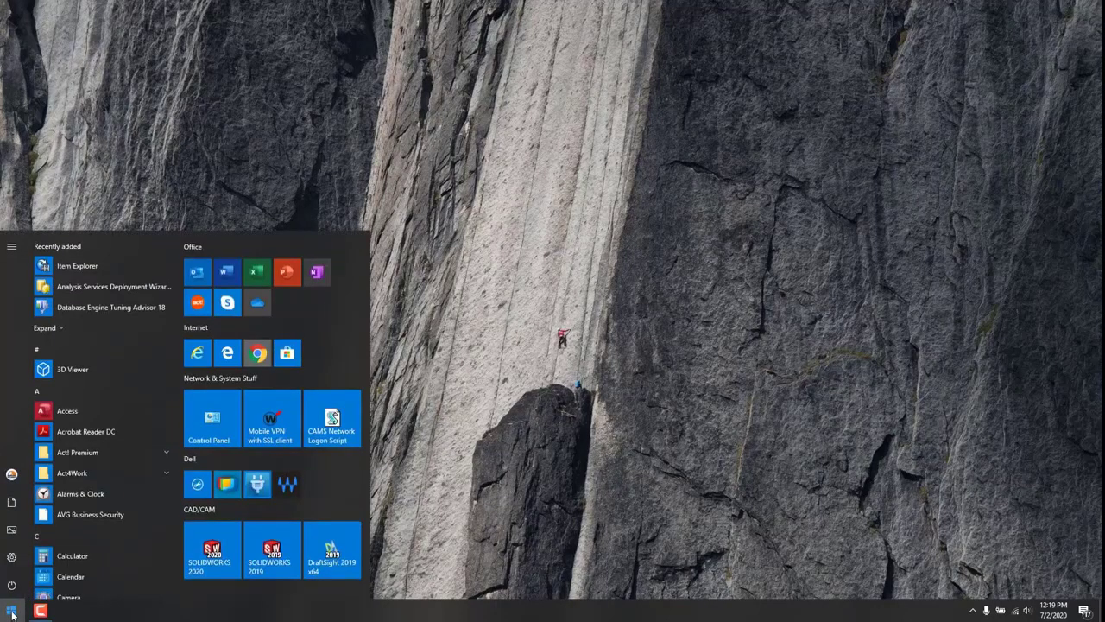
type("contr")
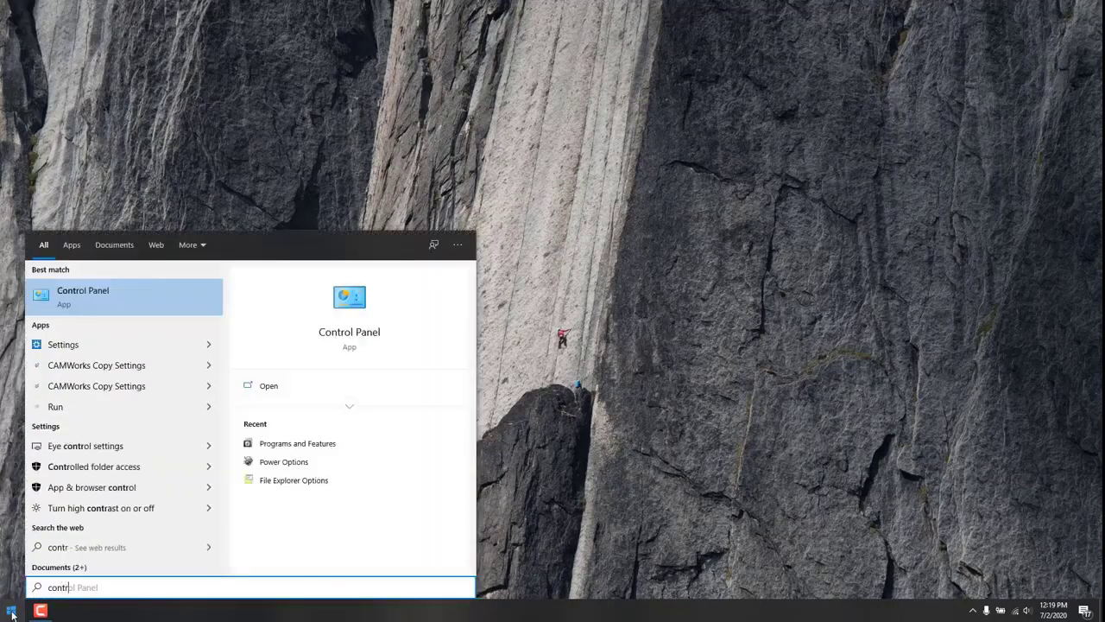
left_click(78, 295)
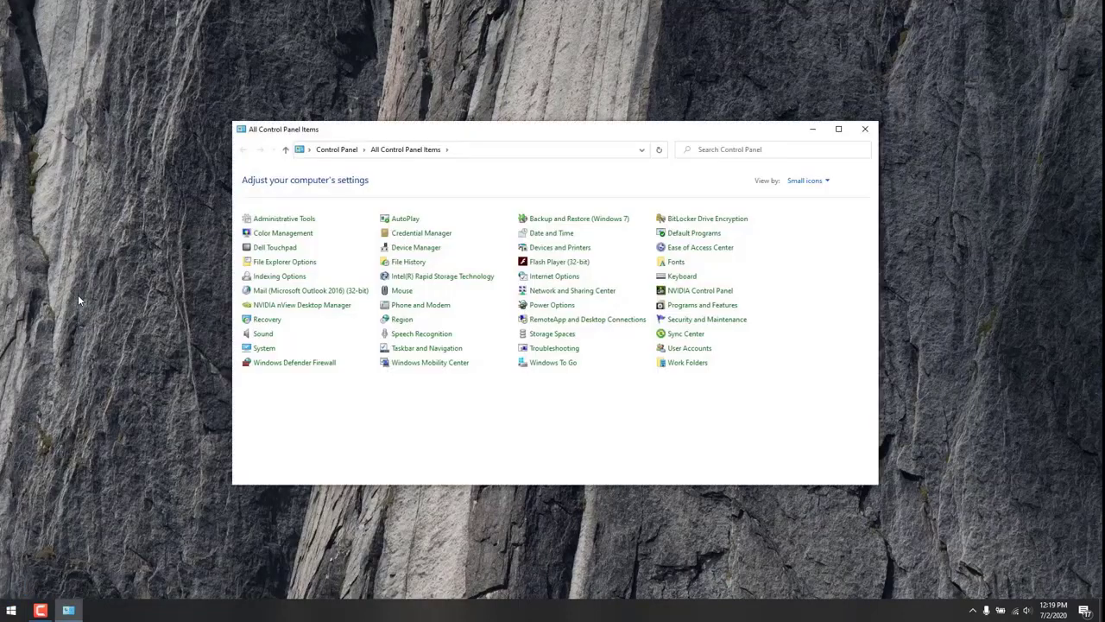
left_click(680, 308)
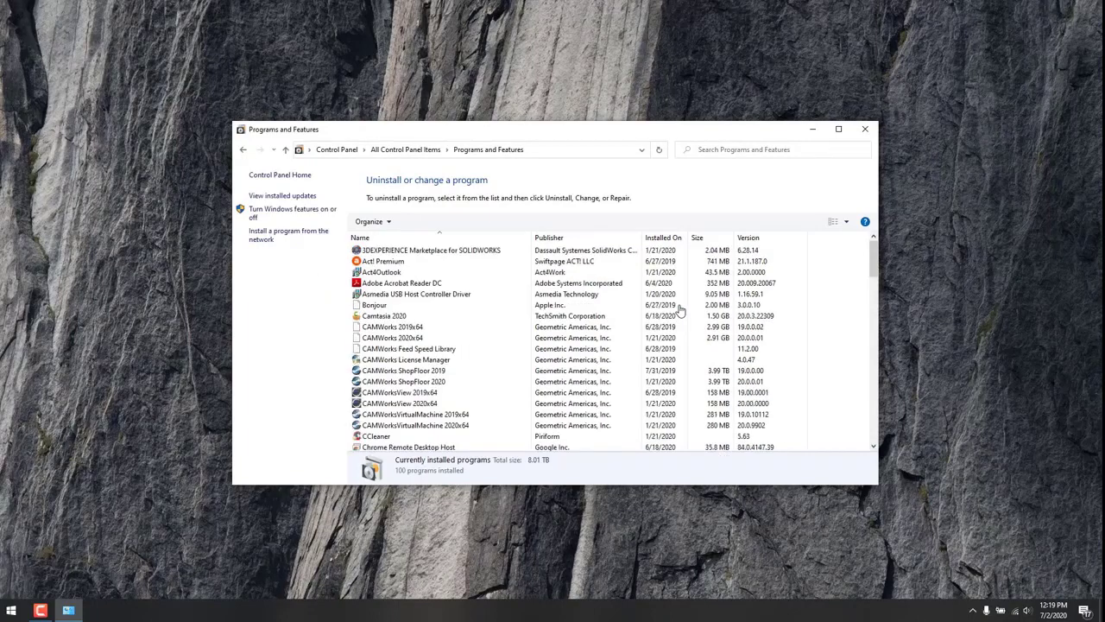
Find SOLIDWORKS 2020 SP01 among the installed programs and start changing its installation
scroll(518, 315, "down", 7)
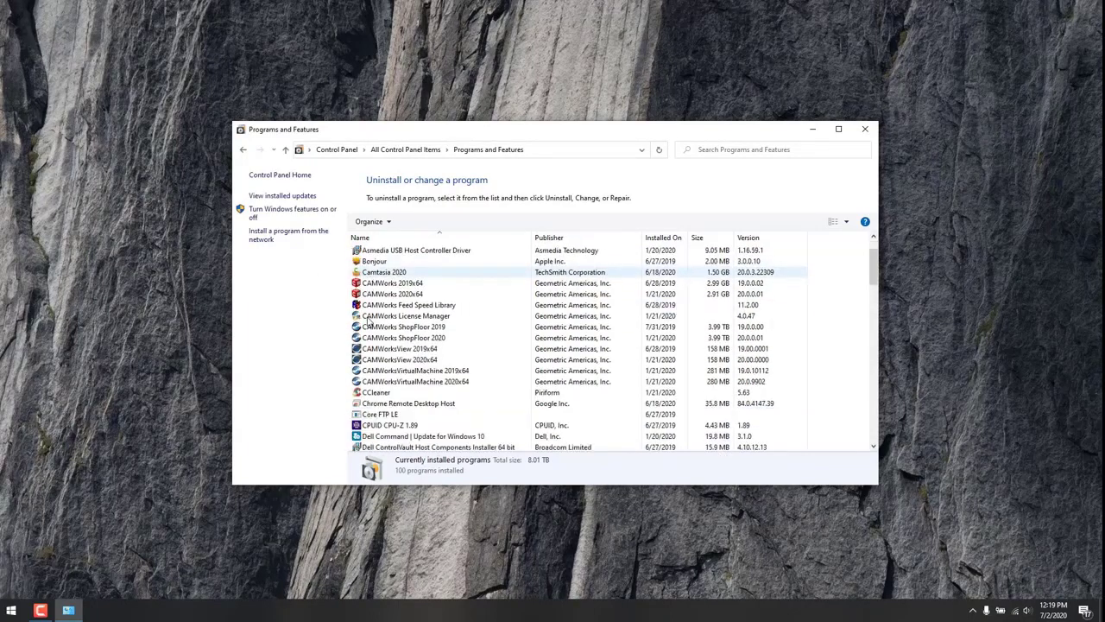
scroll(367, 321, "down", 12)
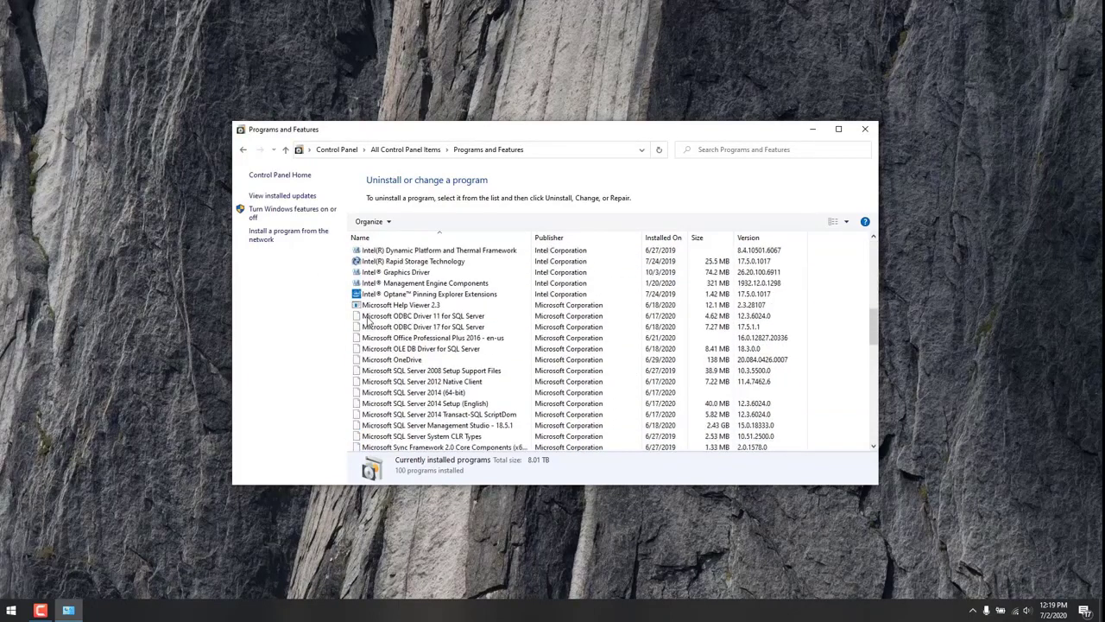
scroll(367, 322, "down", 5)
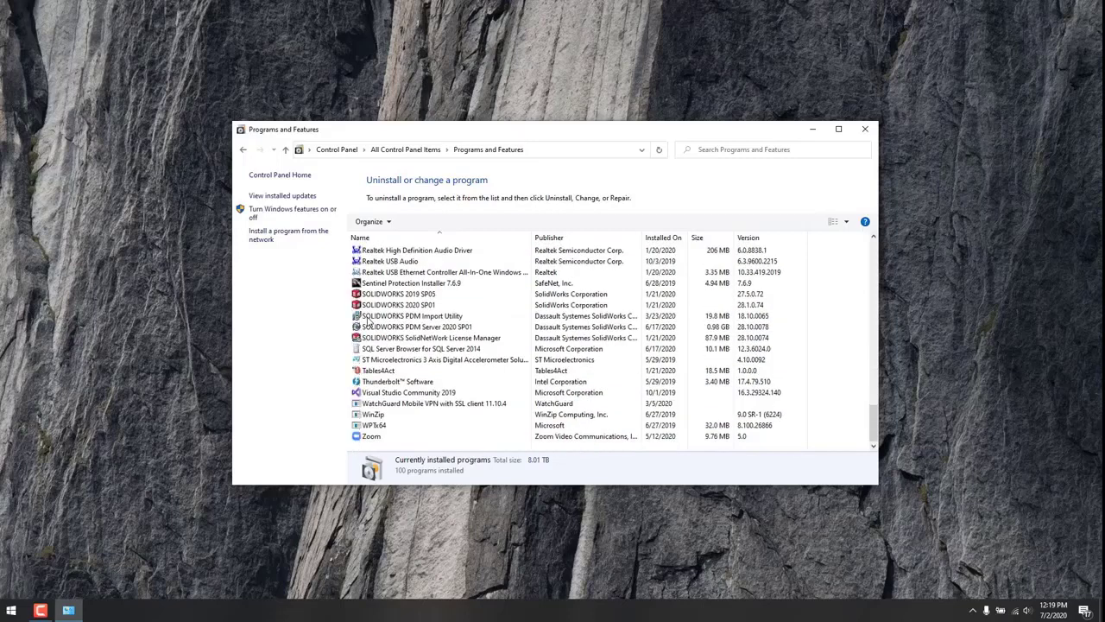
left_click(406, 307)
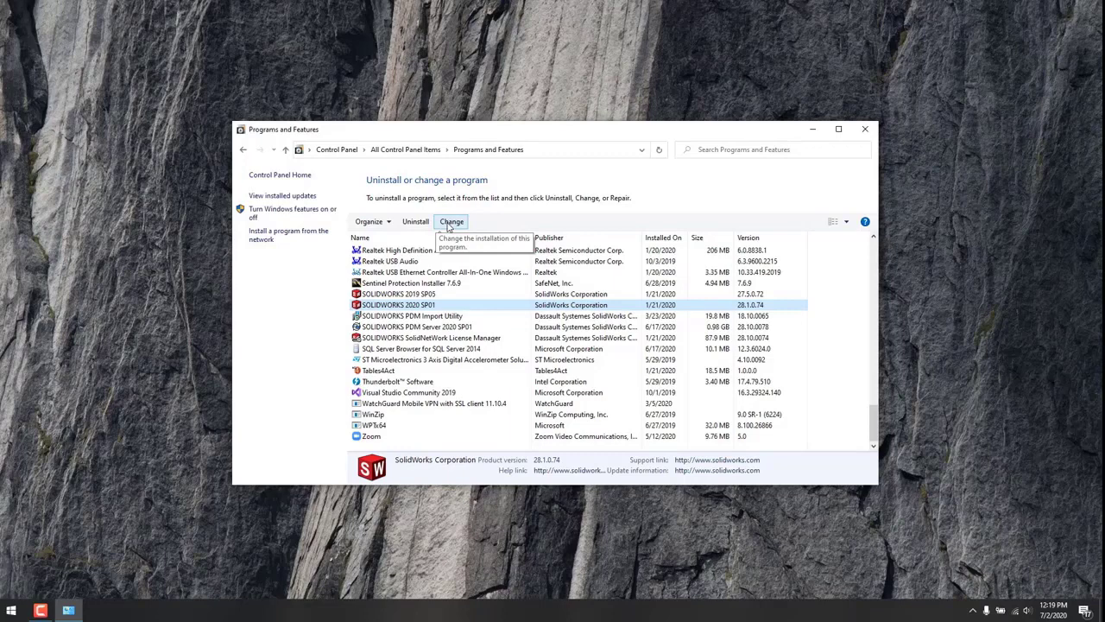
left_click(448, 226)
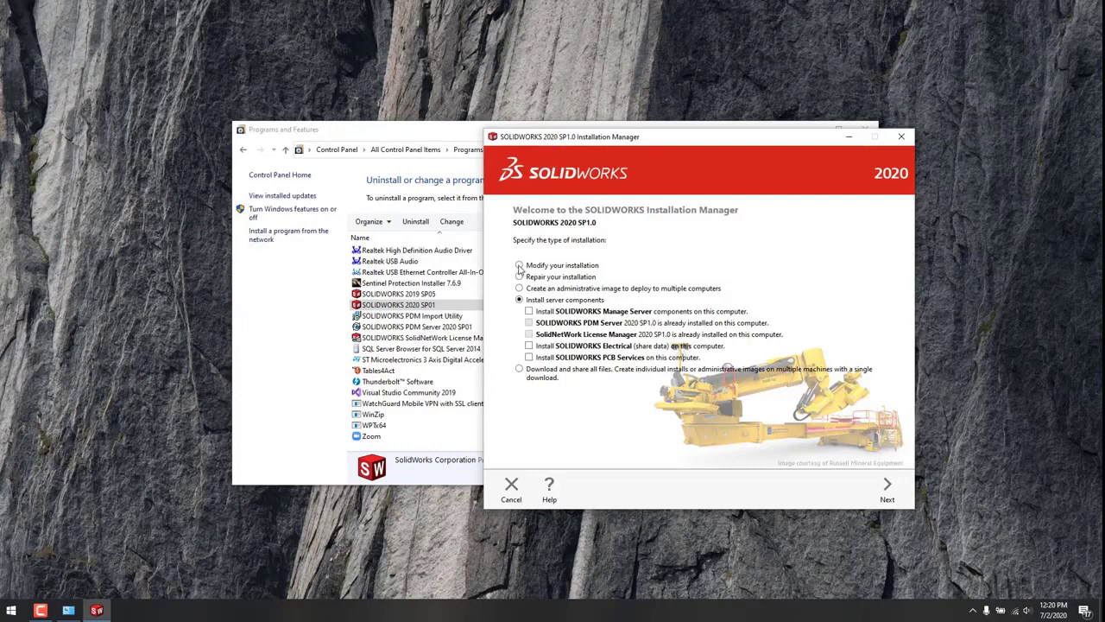
Choose to modify the SOLIDWORKS 2020 SP1.0 installation, review the product serial numbers and continue past them
left_click(518, 266)
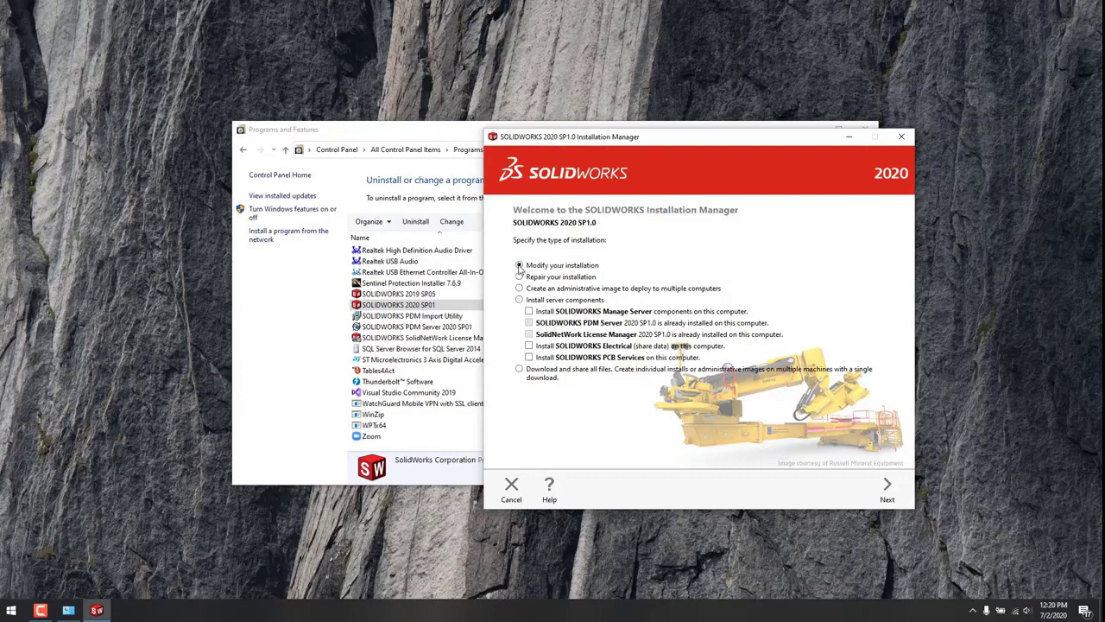
left_click(889, 490)
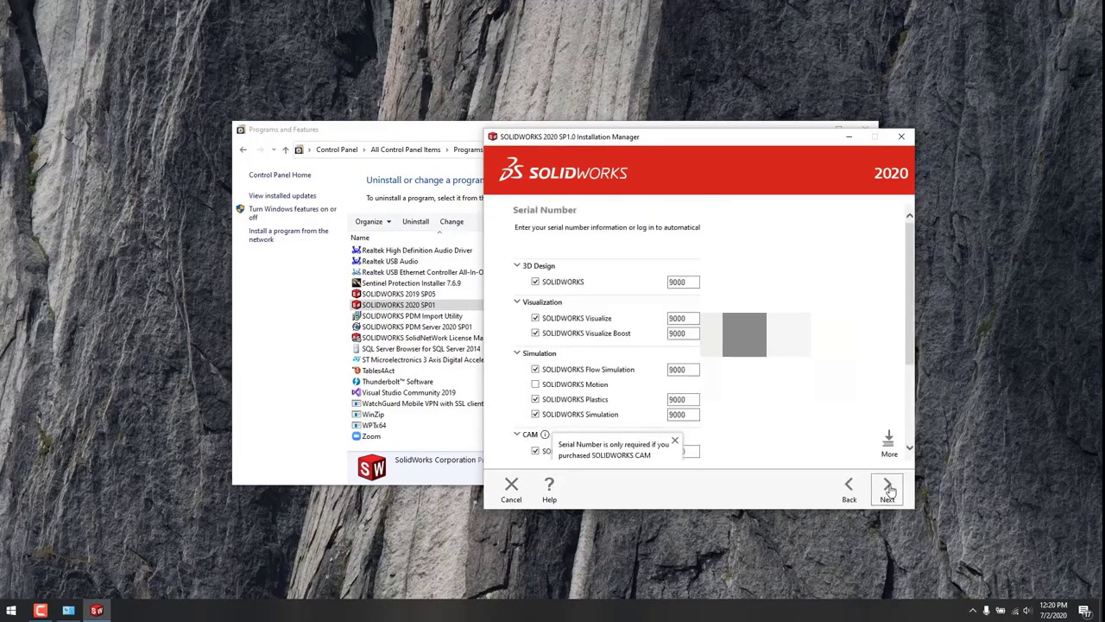
mouse_move(909, 307)
left_mouse_down()
mouse_move(910, 381)
mouse_move(907, 288)
left_mouse_up()
left_click(886, 492)
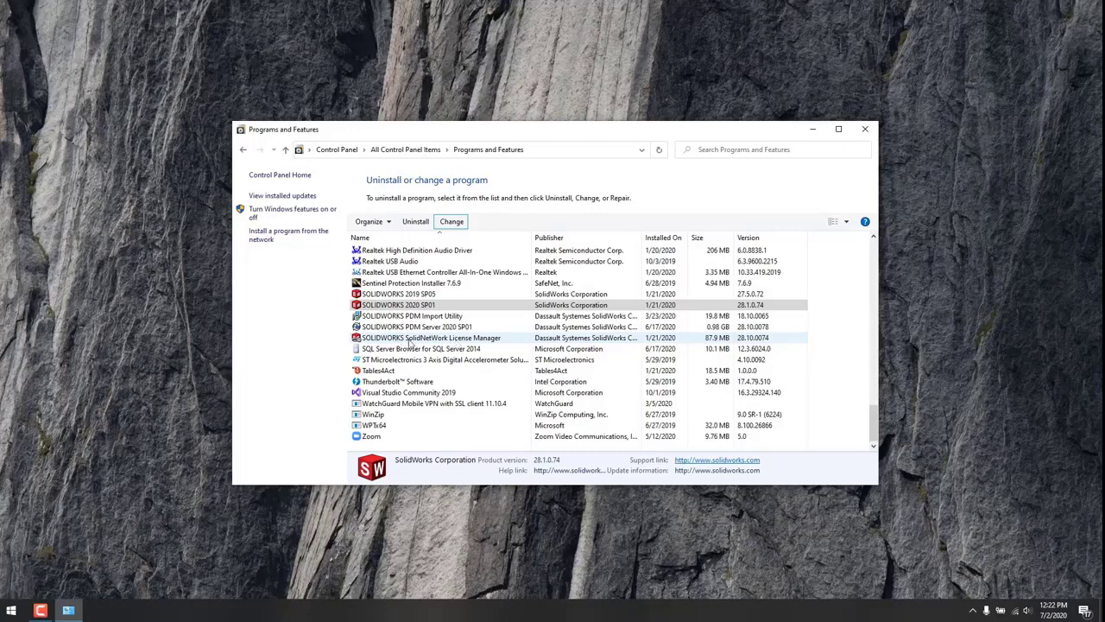
Walk through modifying SOLIDWORKS SolidNetWork License Manager, past the serial number page to the install confirmation, and exit the setup
left_click(480, 337)
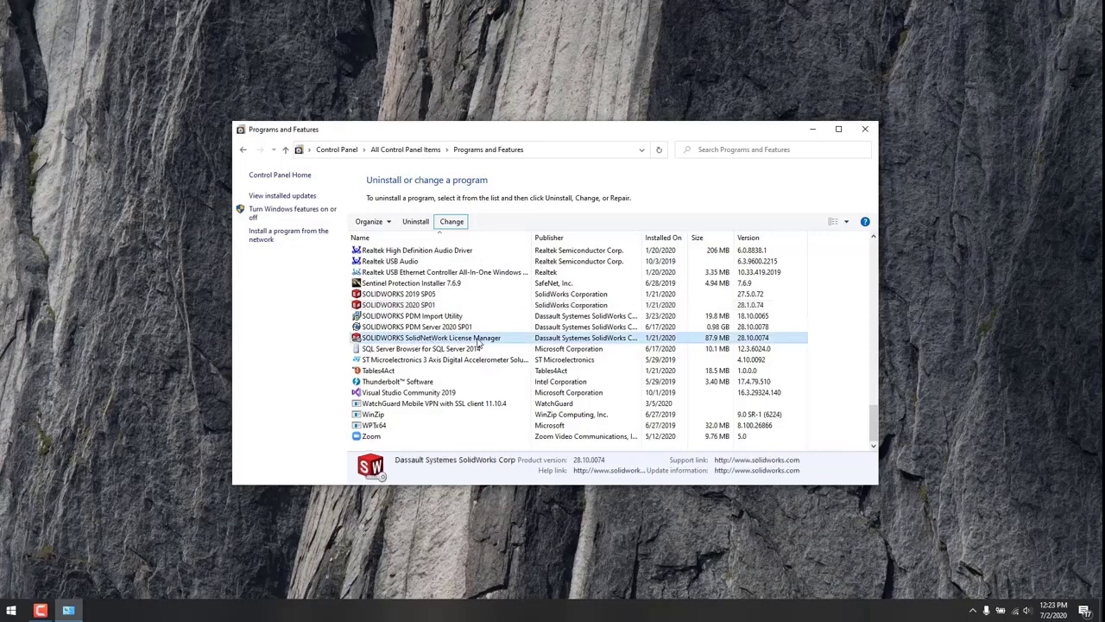
left_click(452, 223)
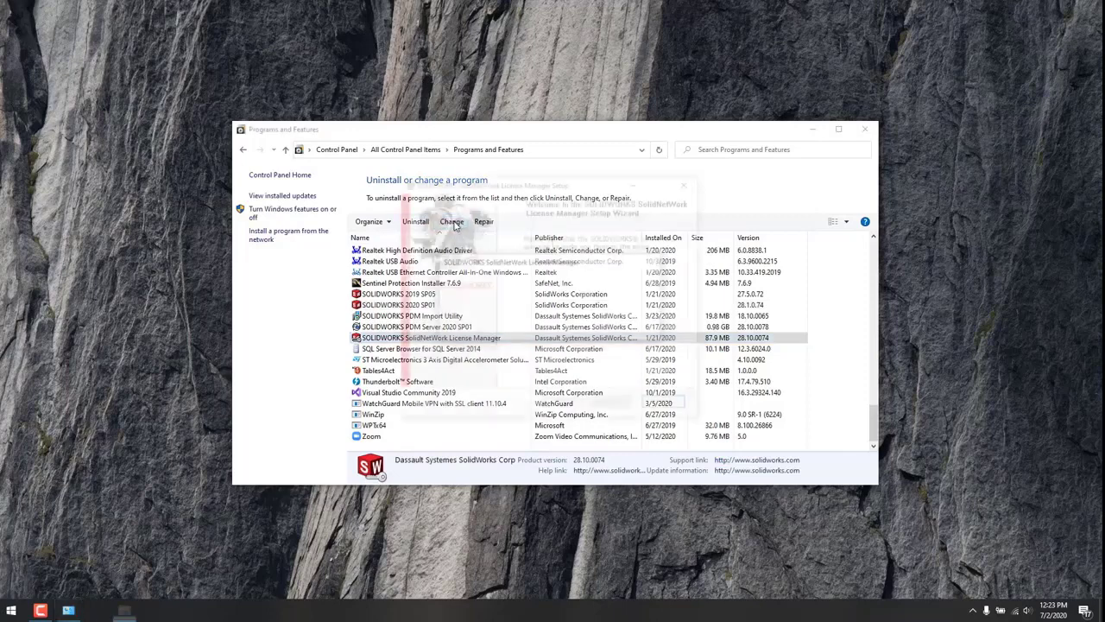
left_click(611, 406)
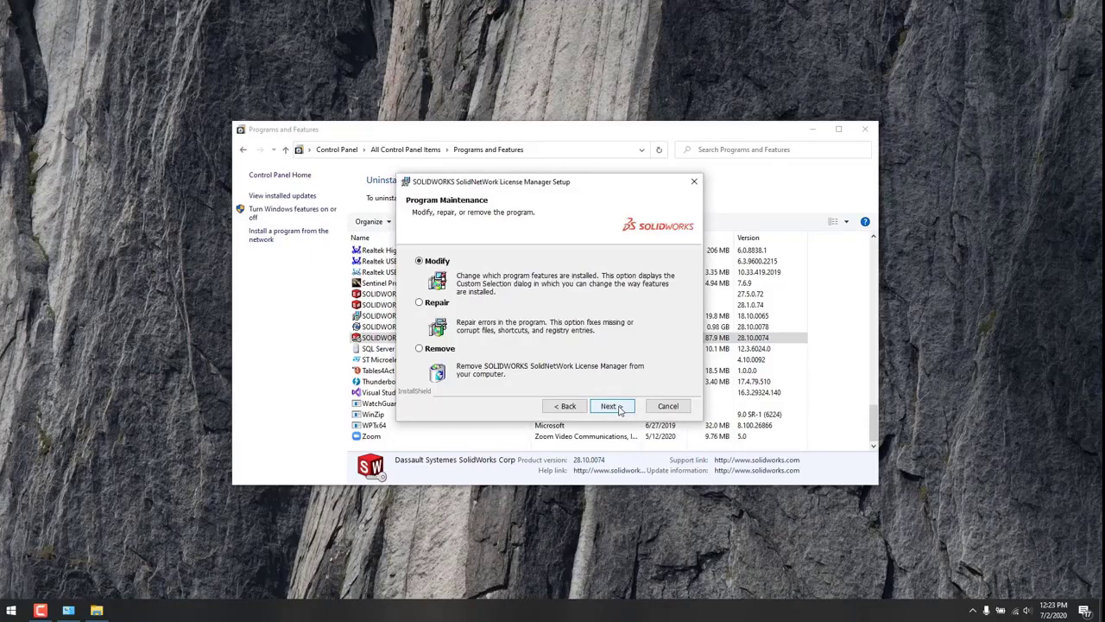
left_click(618, 408)
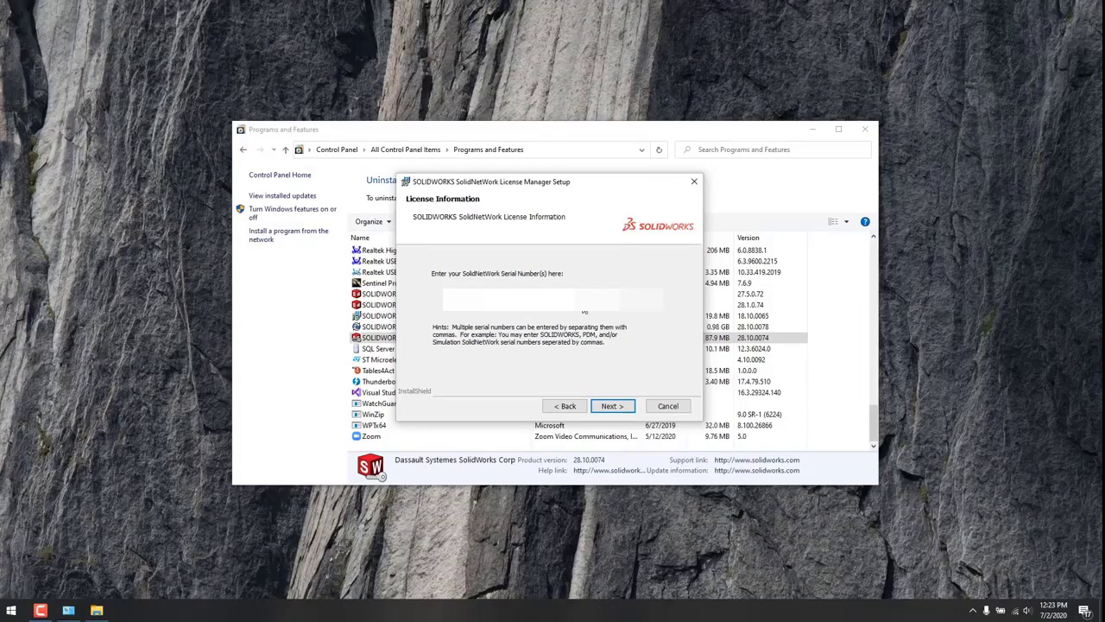
left_click(613, 407)
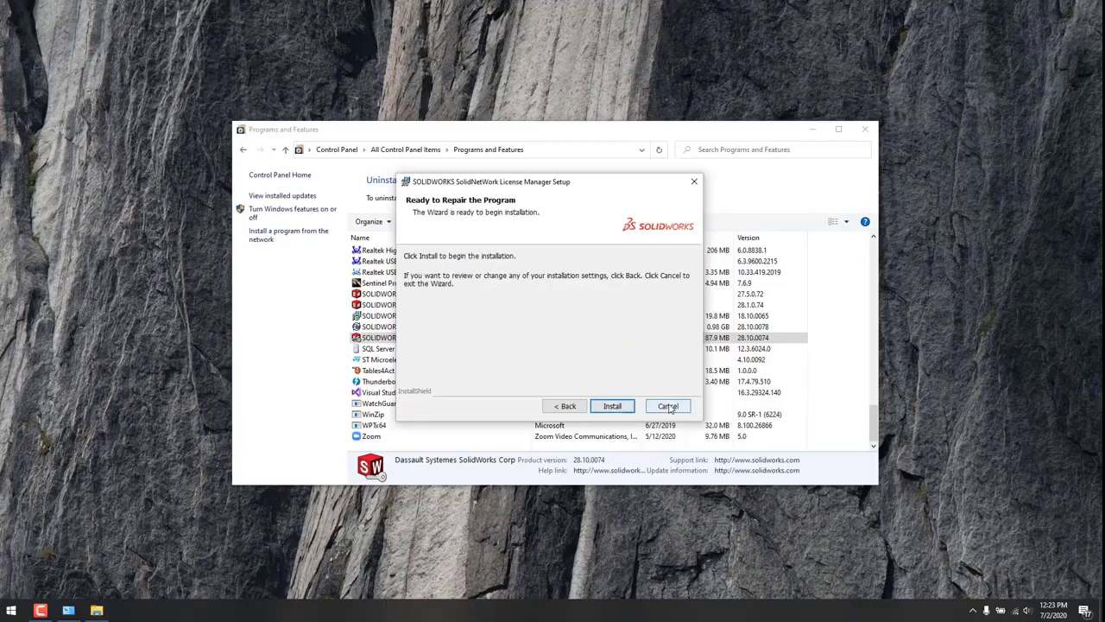
left_click(694, 181)
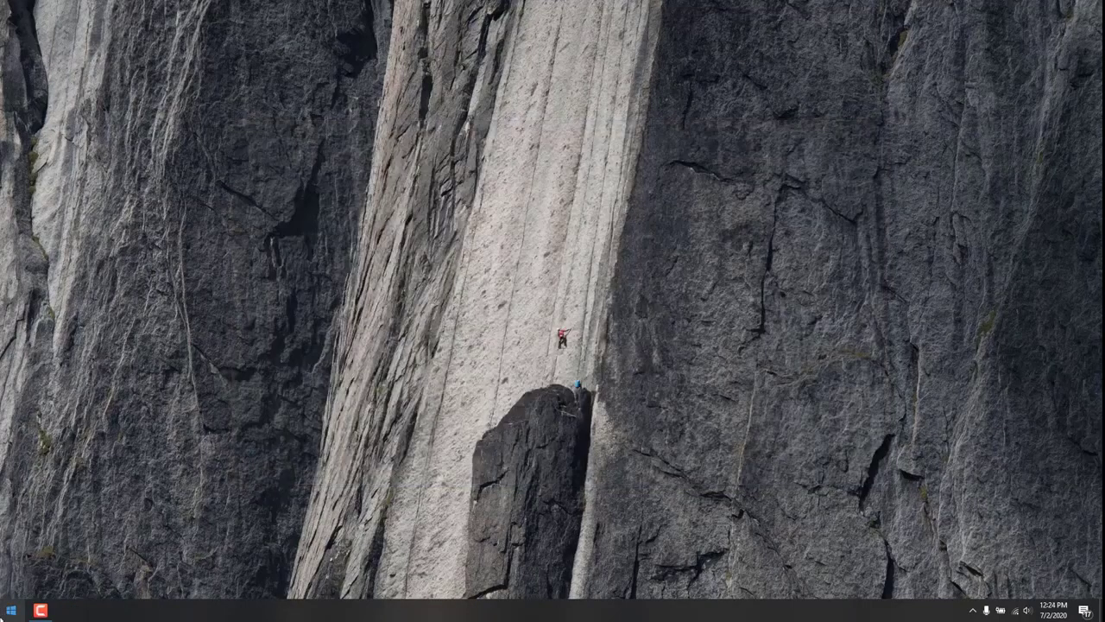
Find and open SolidNetWork License Manager Server 2020 from the Windows search
key("super")
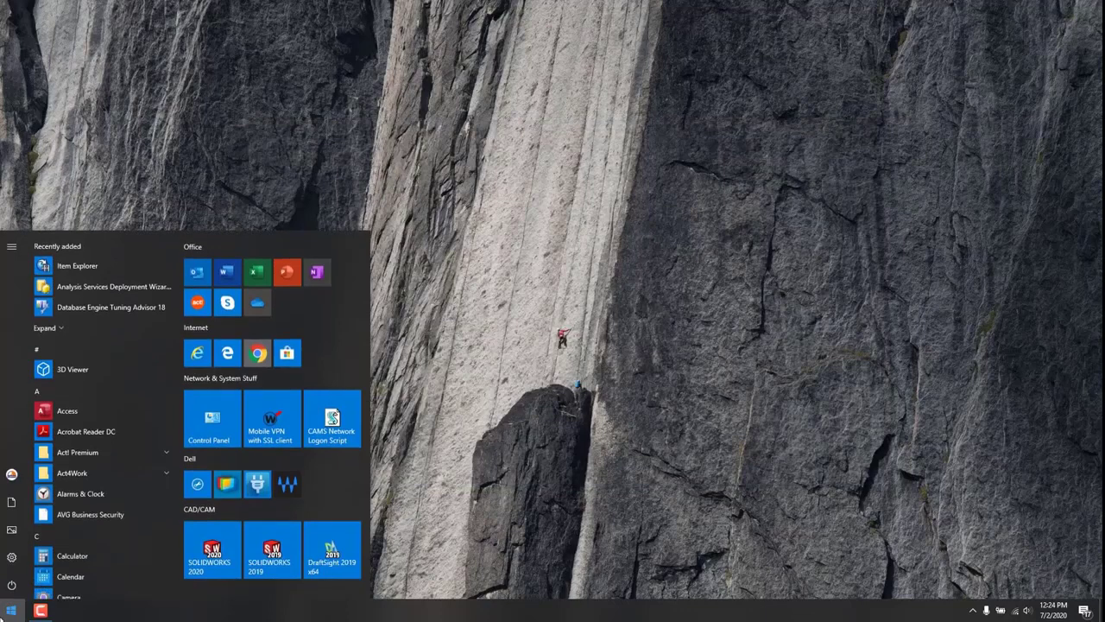
type("soli")
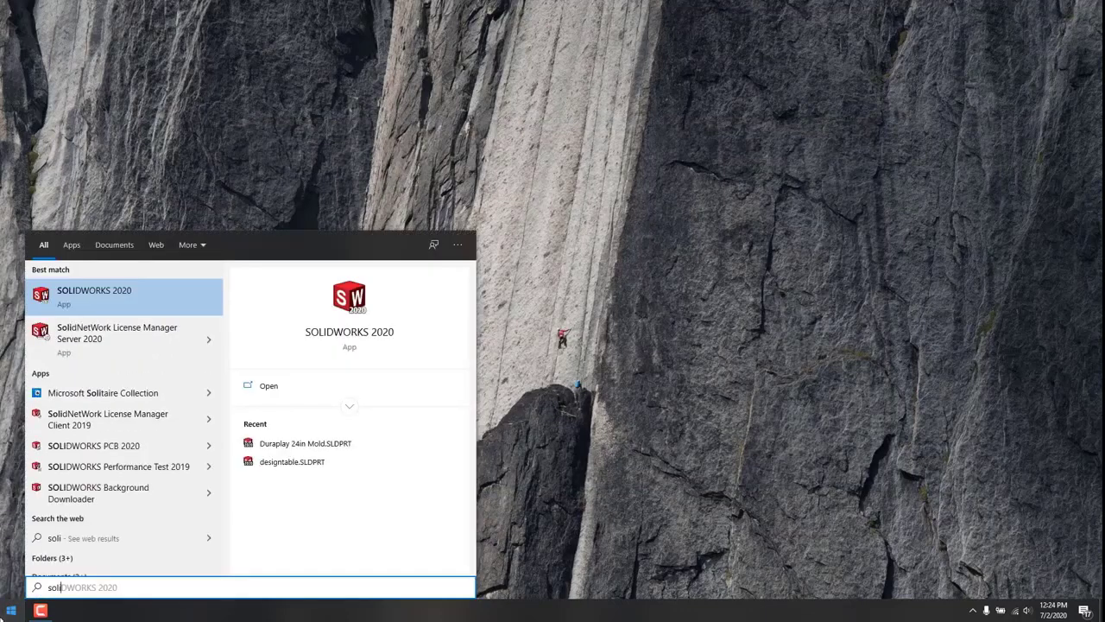
left_click(110, 335)
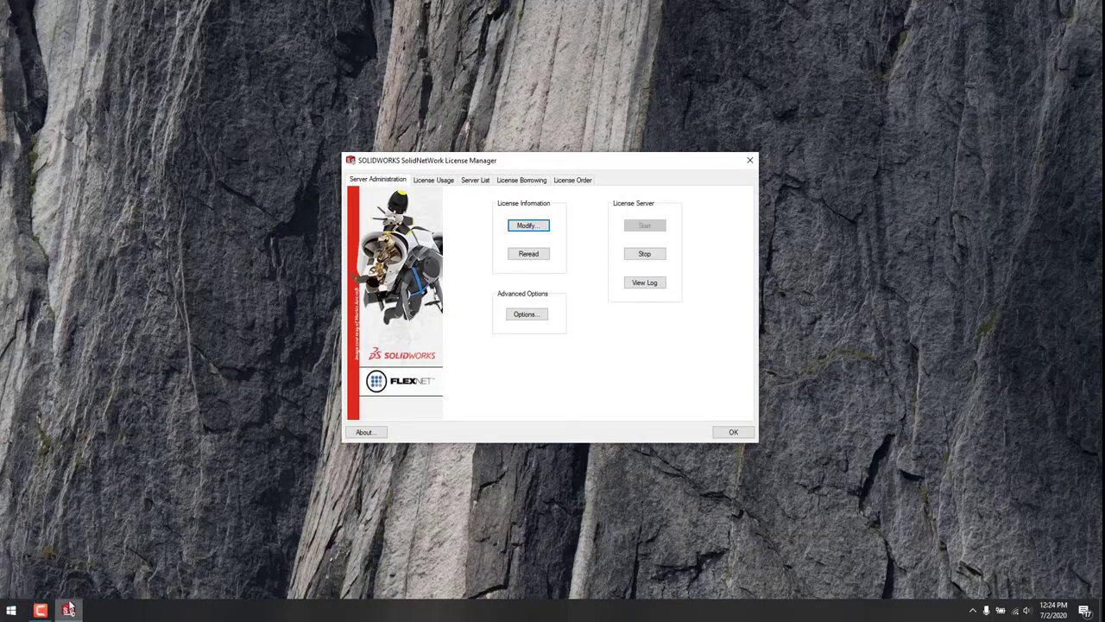
mouse_move(70, 608)
left_click_drag(418, 167, 365, 140)
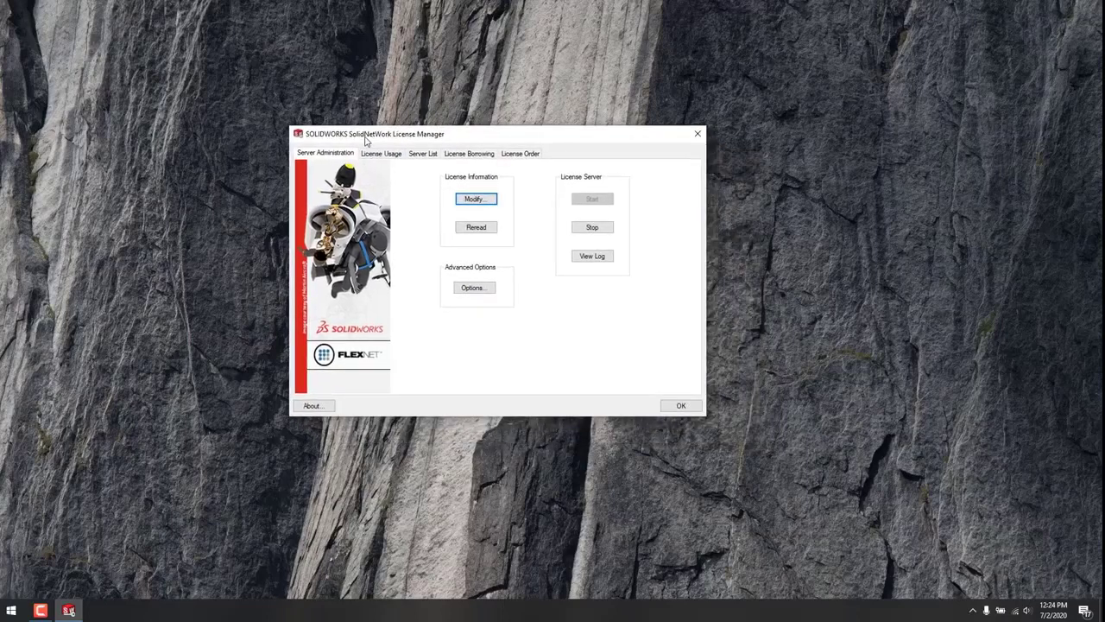
Start modifying the SolidNetWork license information to activate/reactivate the product licenses, accepting the server information with the firewall option enabled
left_click(476, 199)
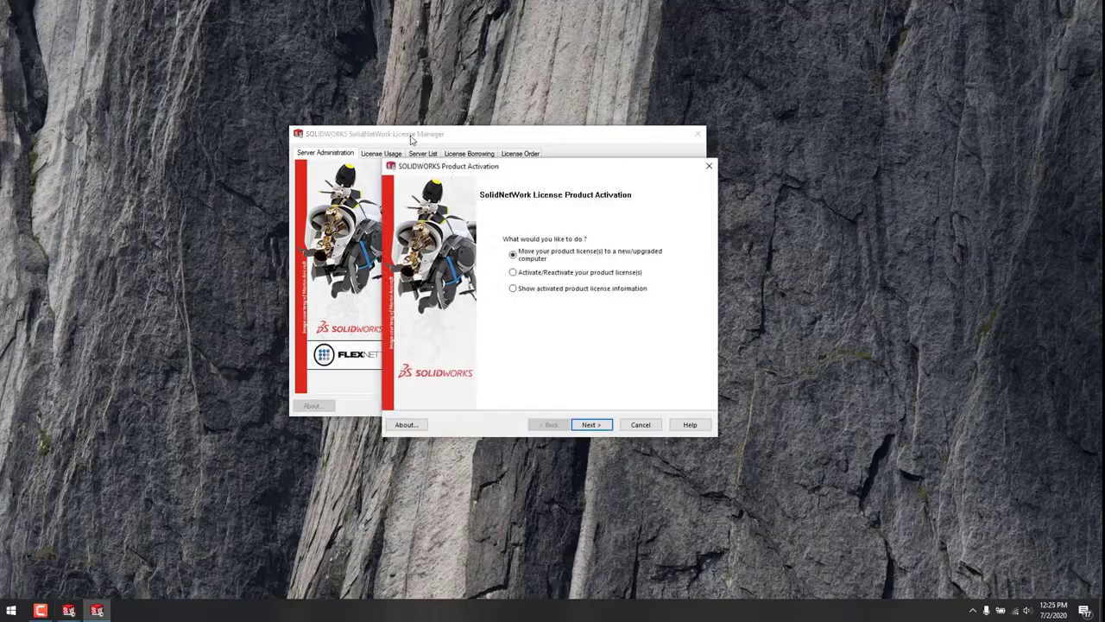
left_click_drag(462, 165, 668, 156)
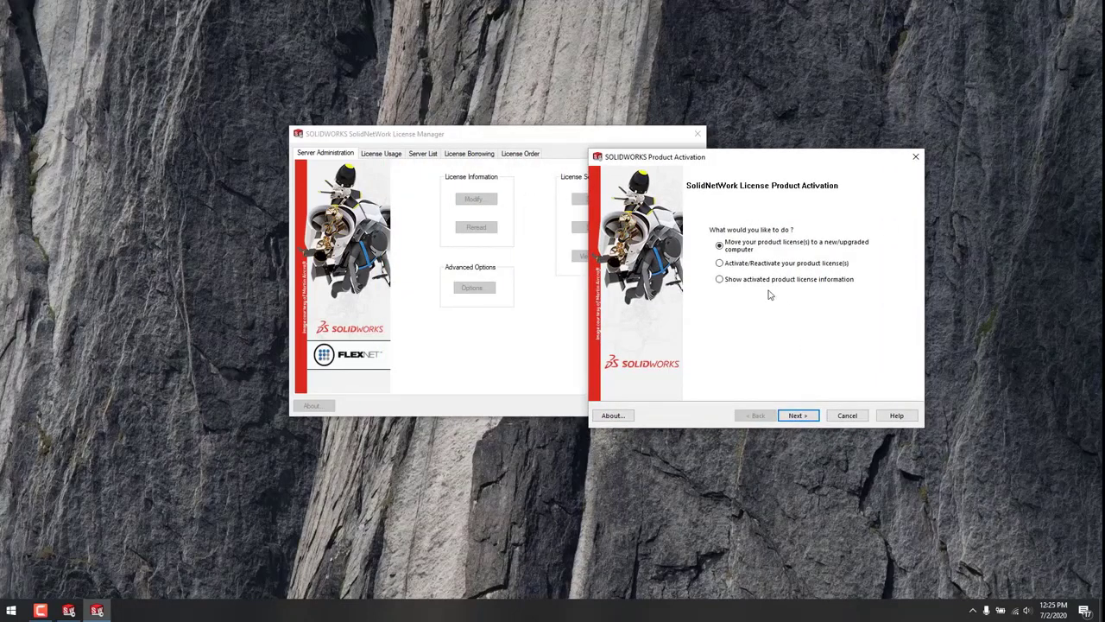
left_click(806, 417)
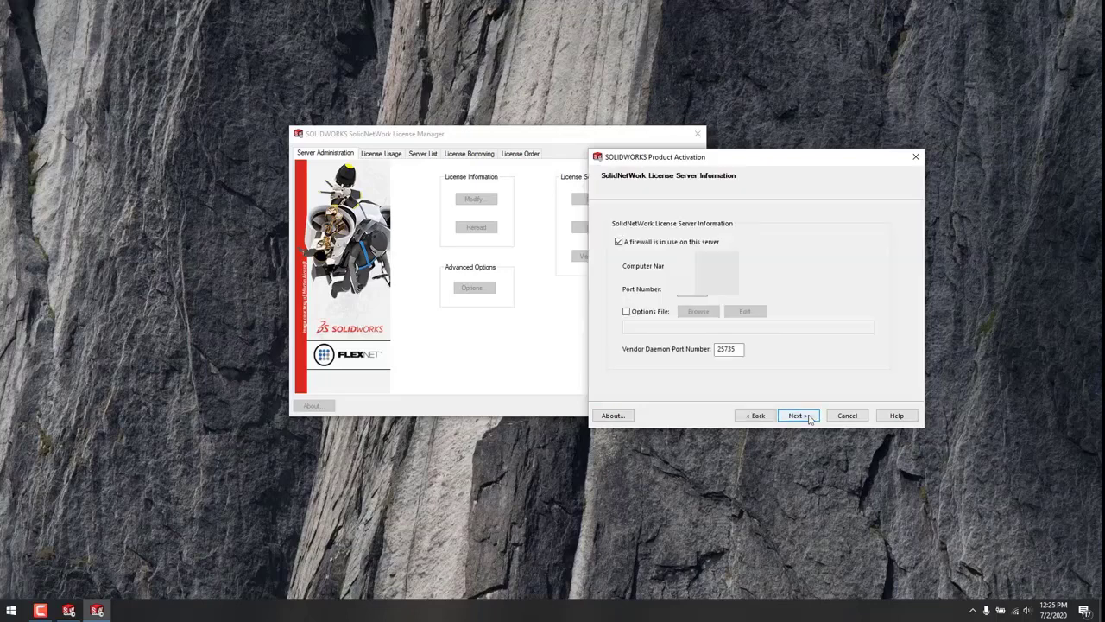
left_click(808, 417)
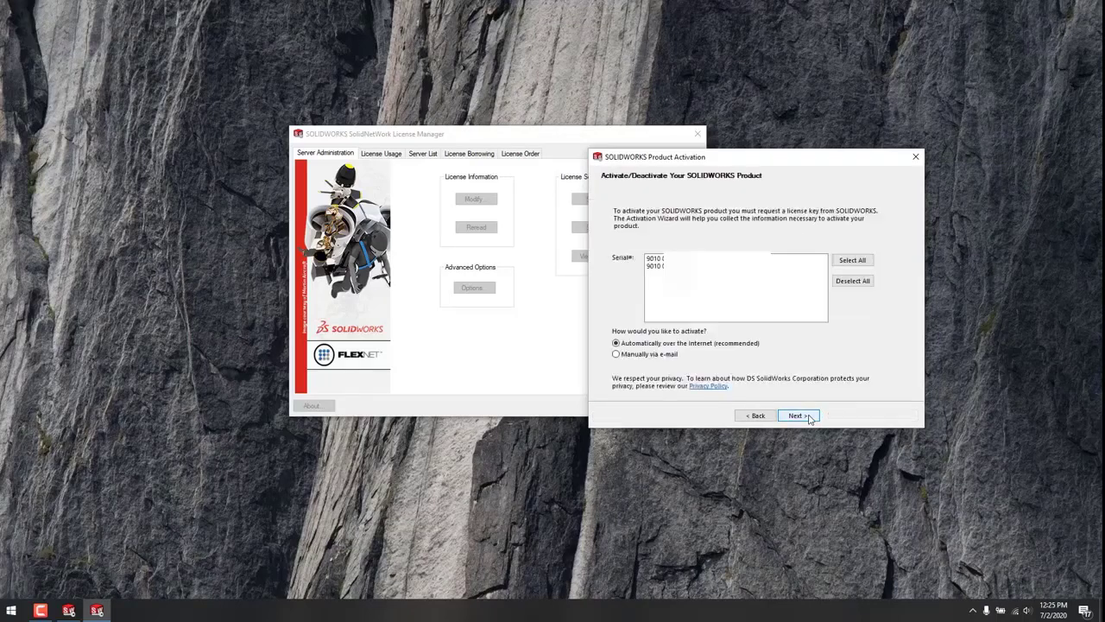
Activate all listed serial numbers automatically over the Internet and review the list of currently activated products
left_click(851, 263)
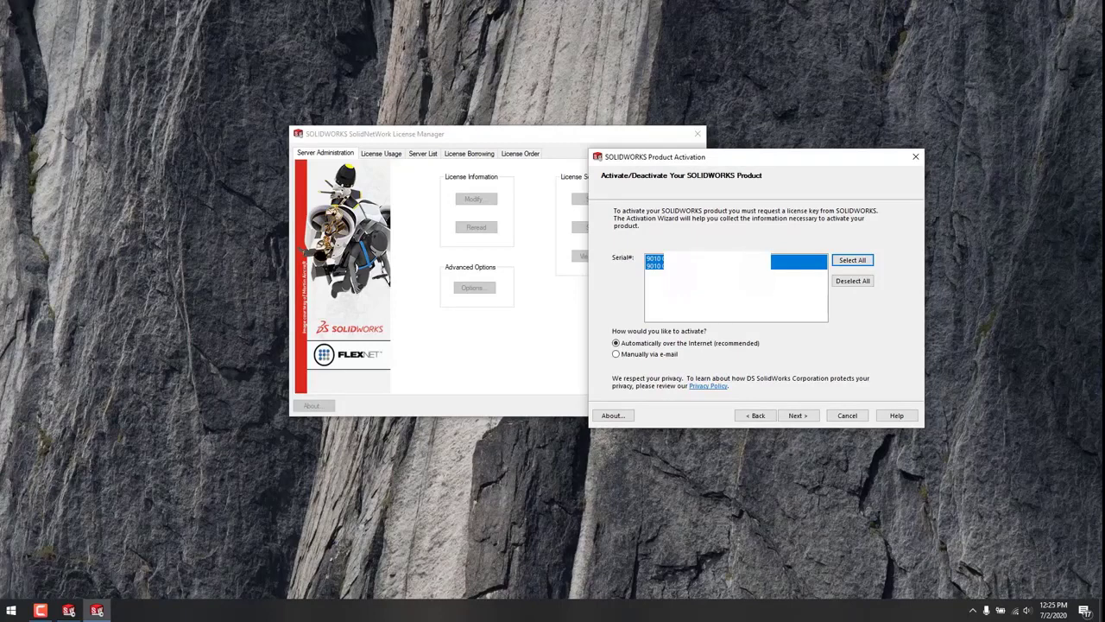
left_click(792, 418)
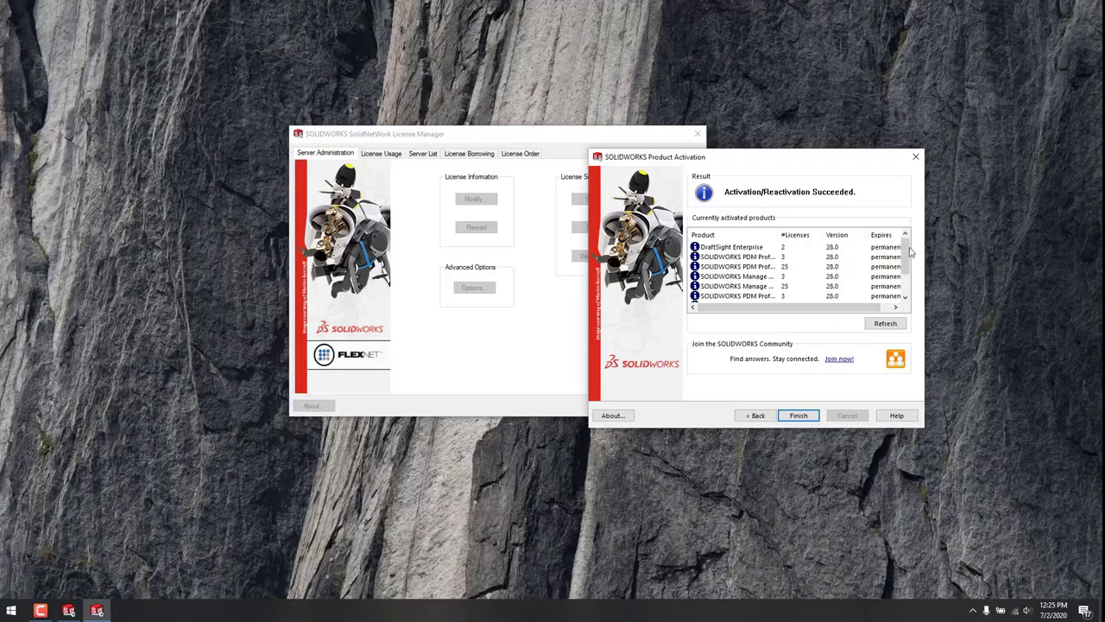
scroll(910, 271, "down", 1)
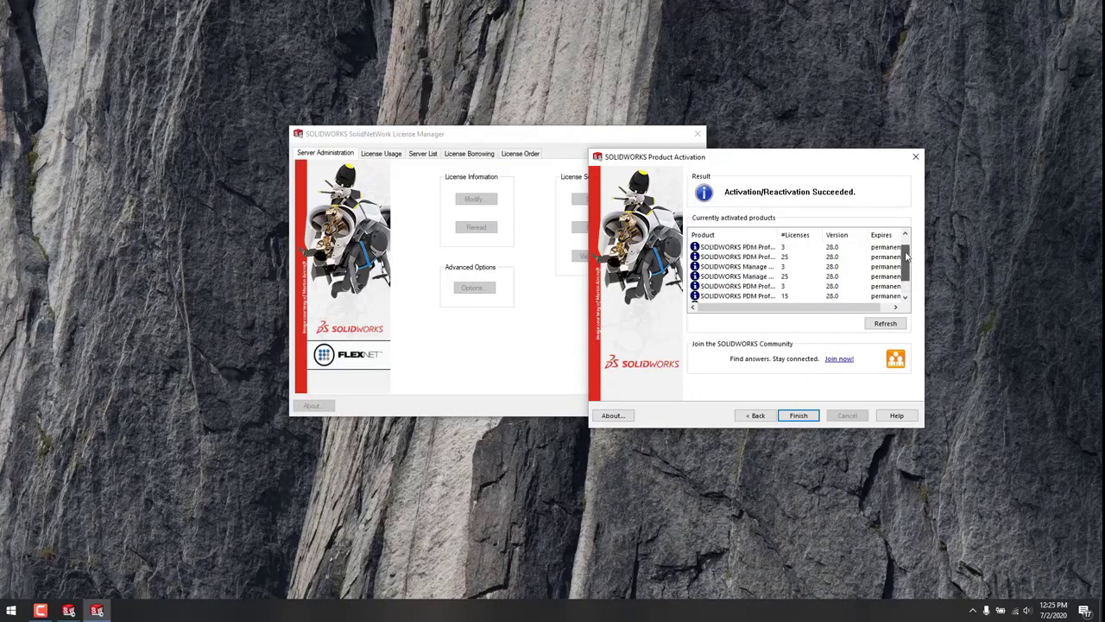
scroll(907, 252, "up", 1)
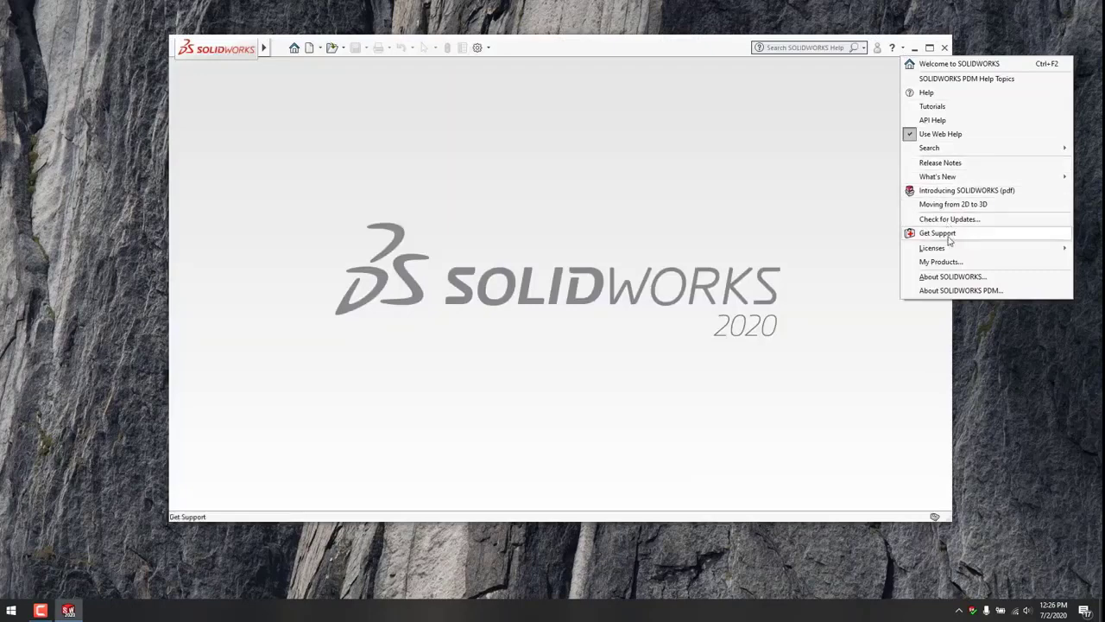
Open Programs and Features from the Control Panel and view the SOLIDWORKS 2020 SP01 installation change with the Modify your installation option
mouse_move(948, 250)
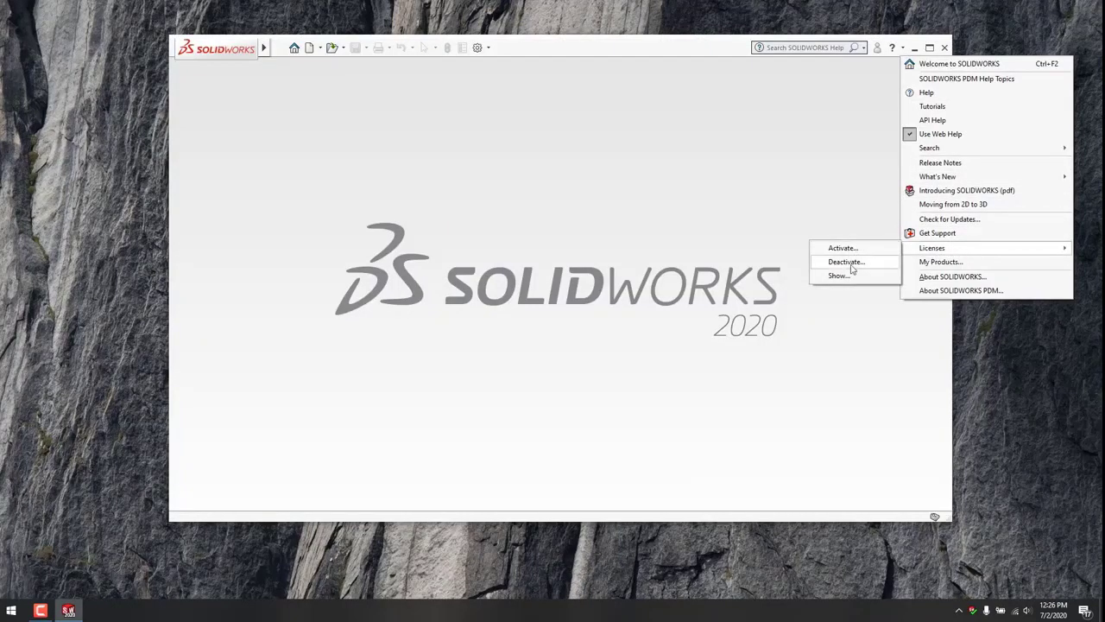
left_click(11, 613)
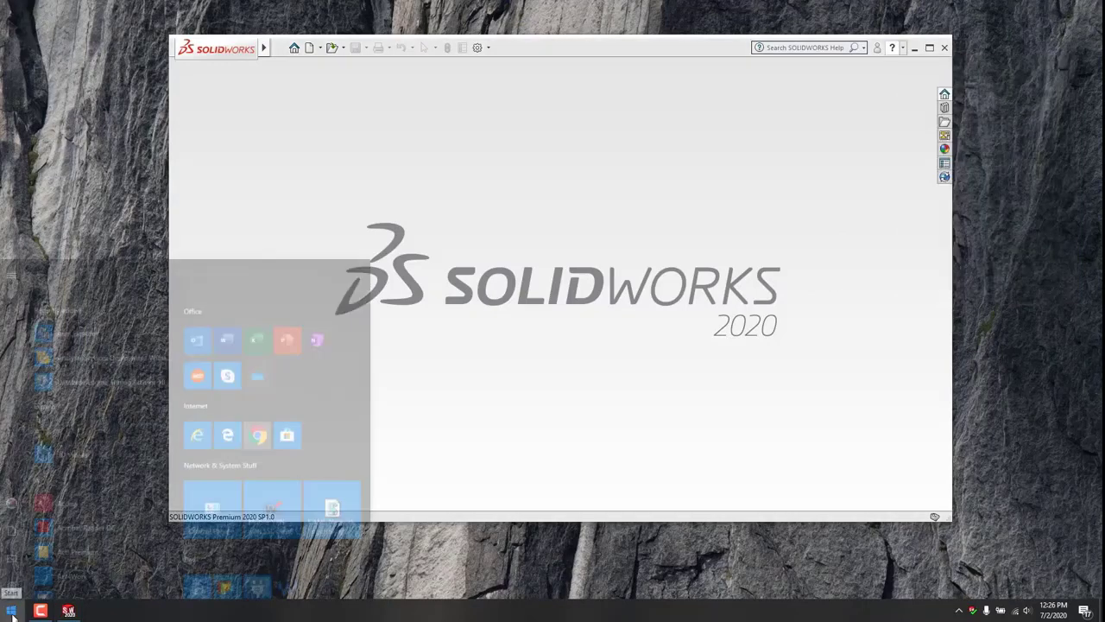
type("control")
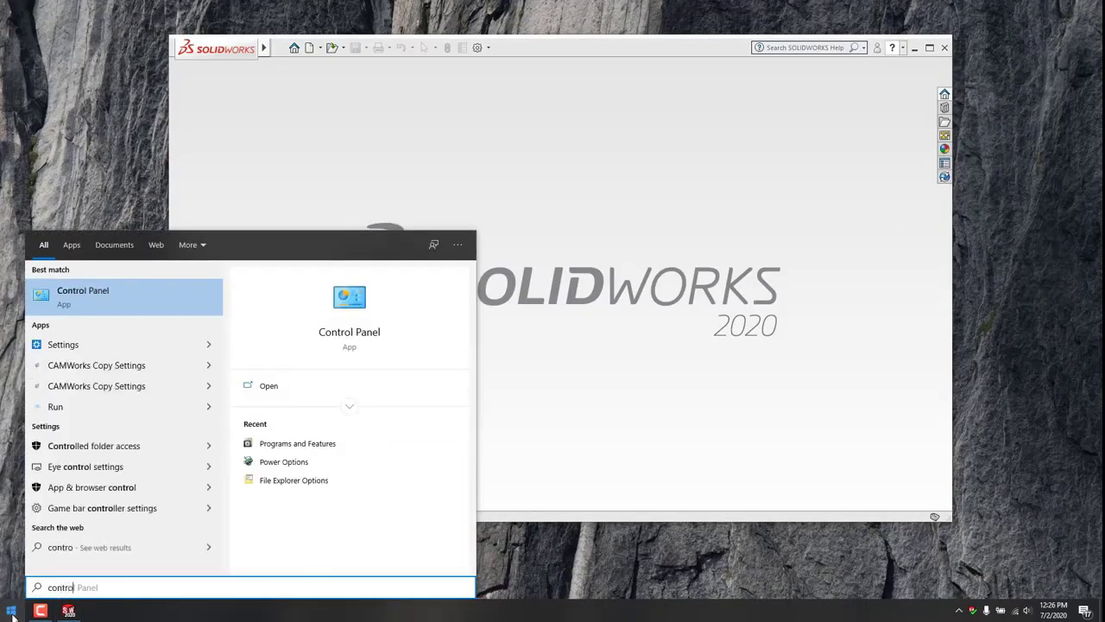
left_click(86, 295)
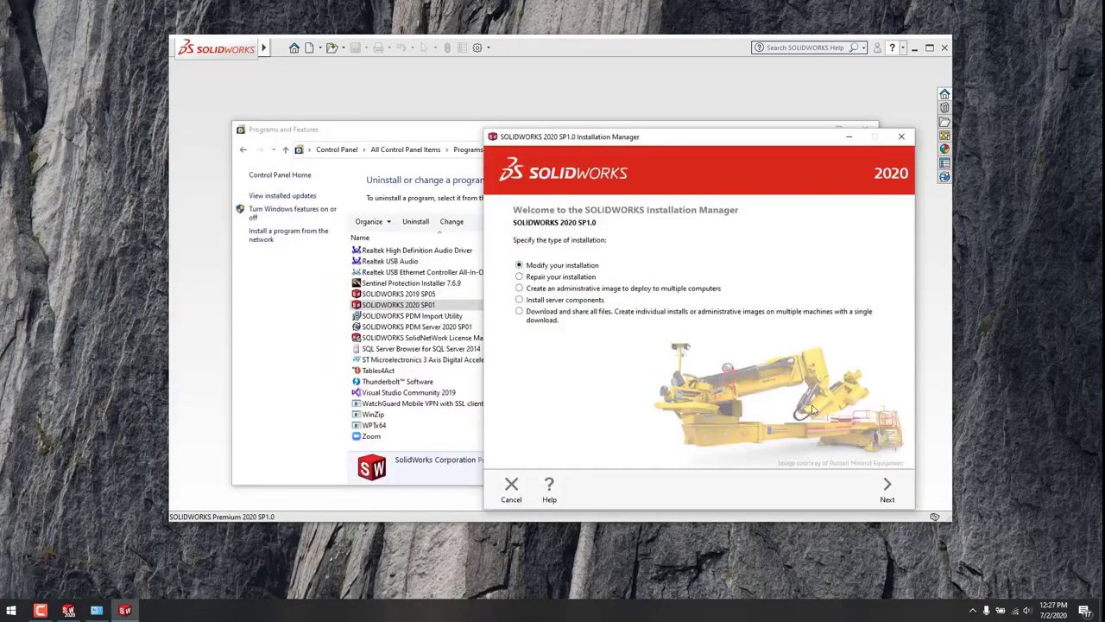
left_click(901, 487)
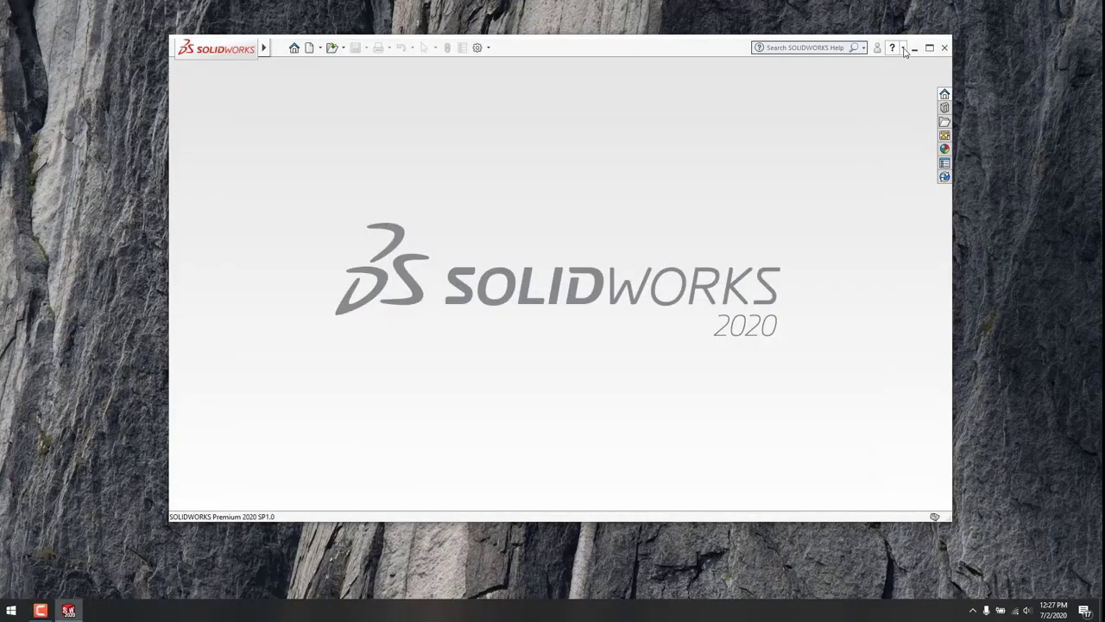
Look up the SOLIDWORKS license commands for activating, deactivating and showing licenses
left_click(903, 48)
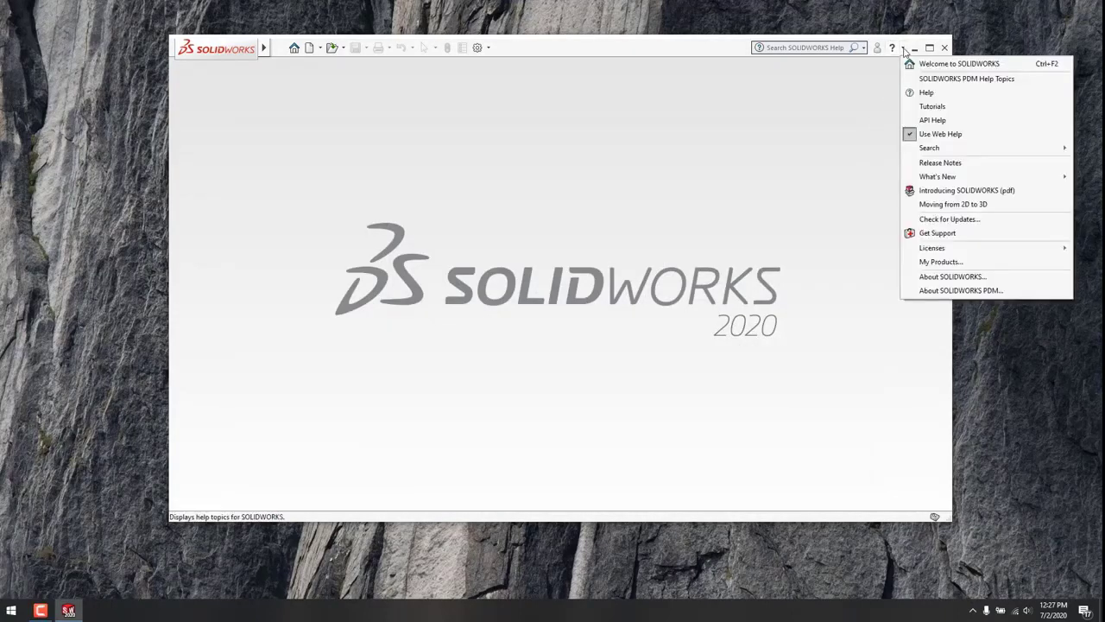
mouse_move(907, 252)
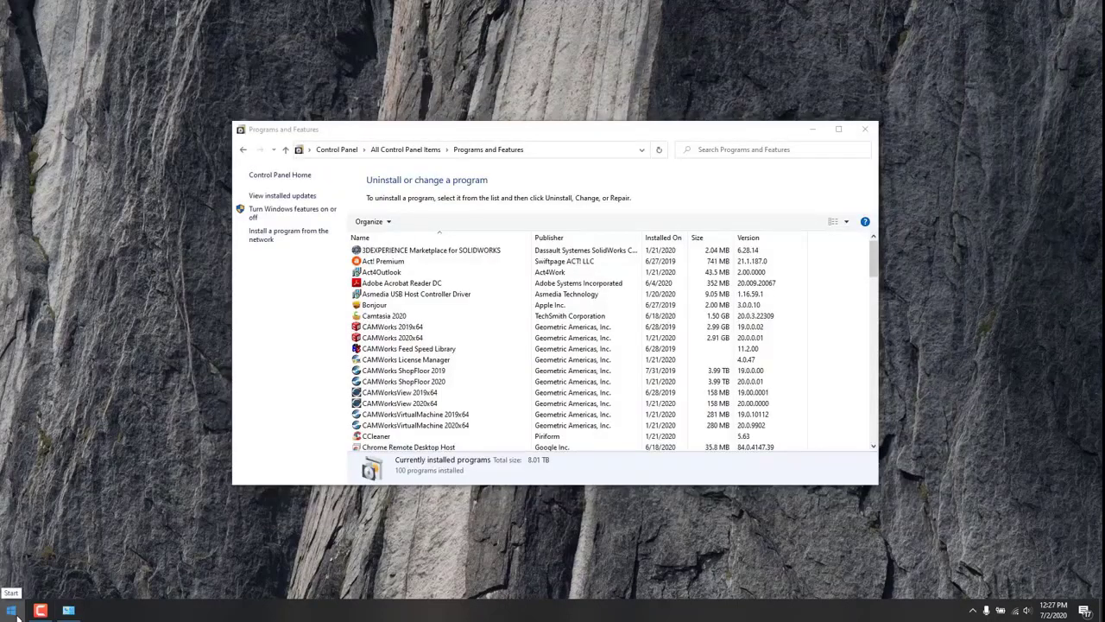
Find the SOLIDWORKS Tools 2020 program group and open SolidNetWork License Manager Server 2020 from it
left_click(15, 612)
mouse_move(17, 570)
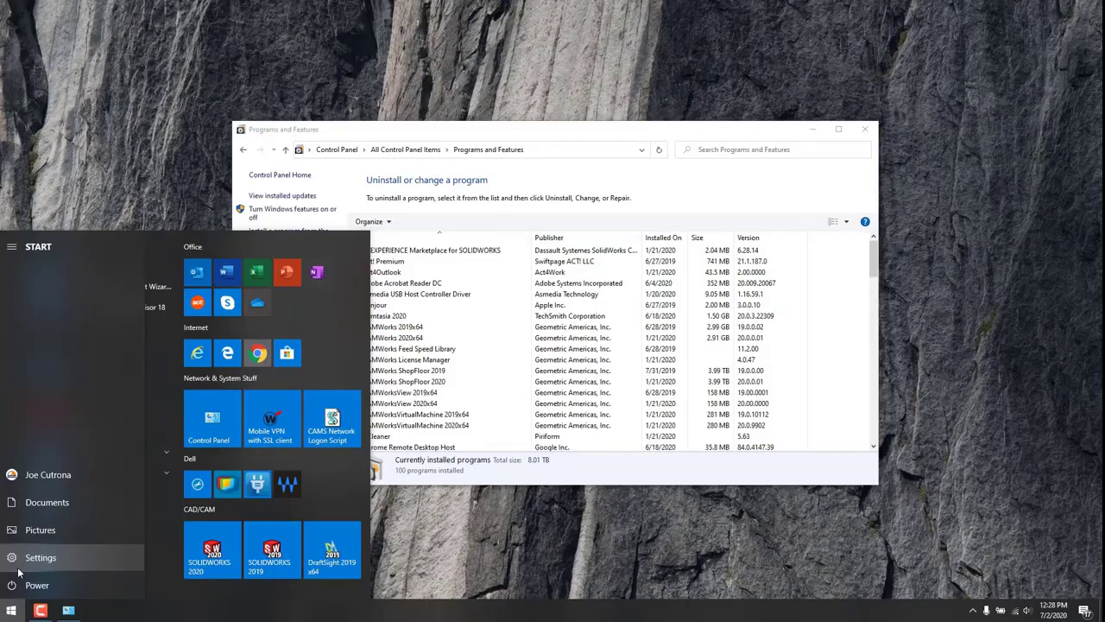
scroll(106, 541, "down", 8)
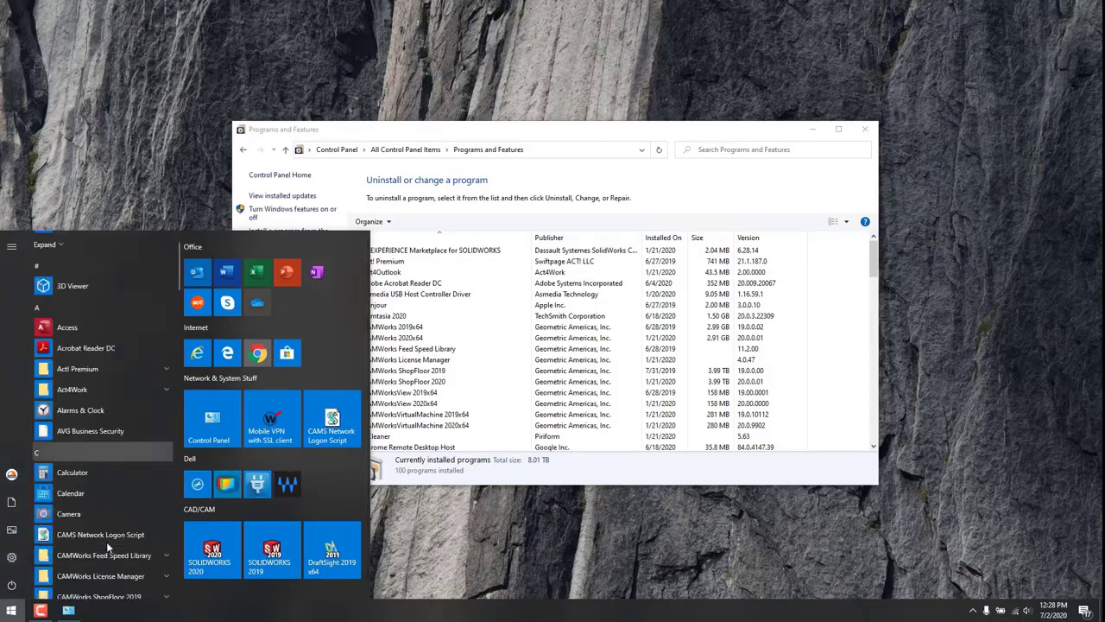
scroll(107, 541, "down", 10)
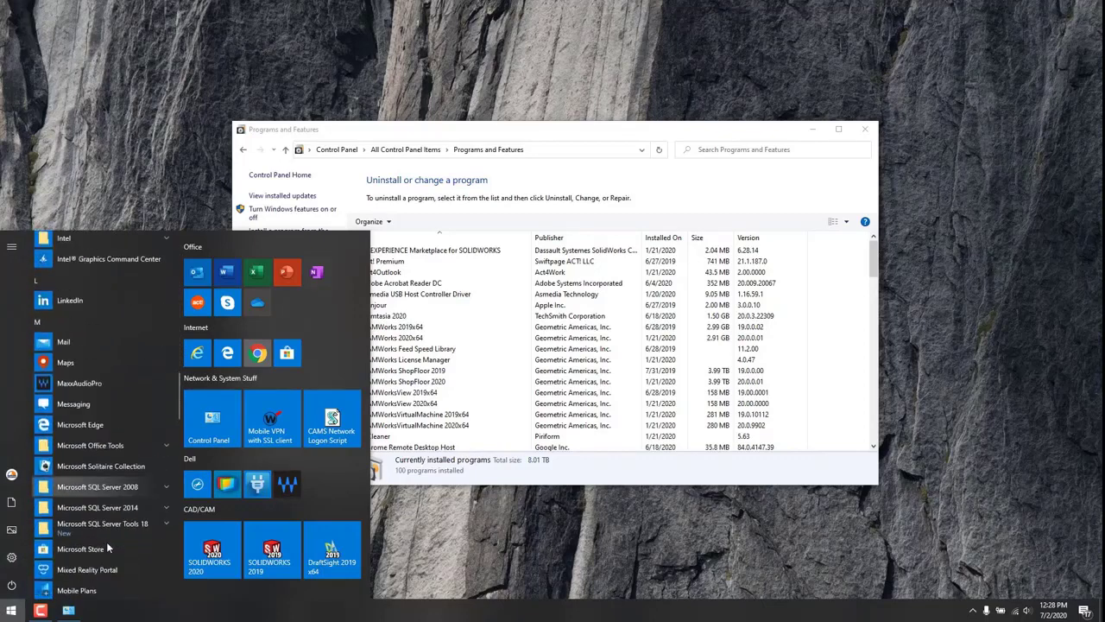
scroll(107, 541, "down", 10)
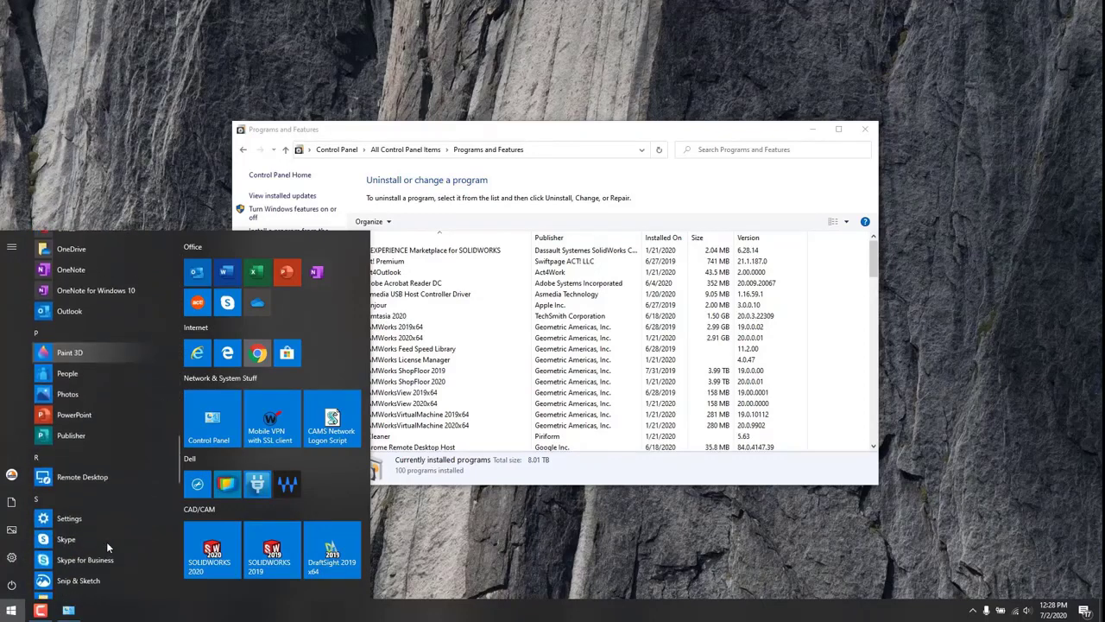
scroll(106, 542, "down", 1)
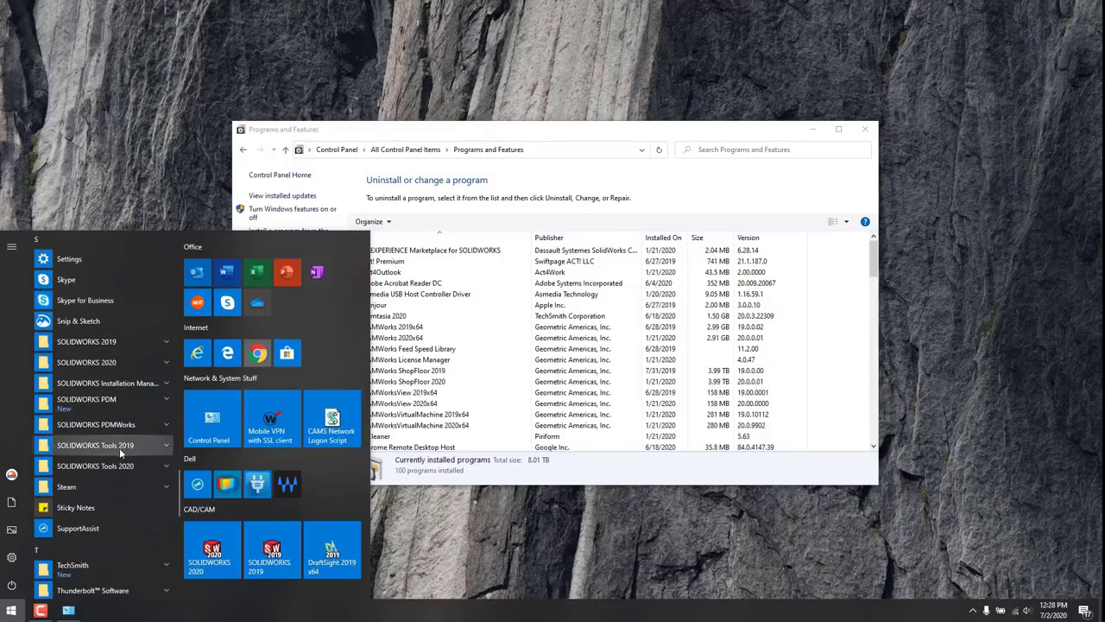
left_click(142, 467)
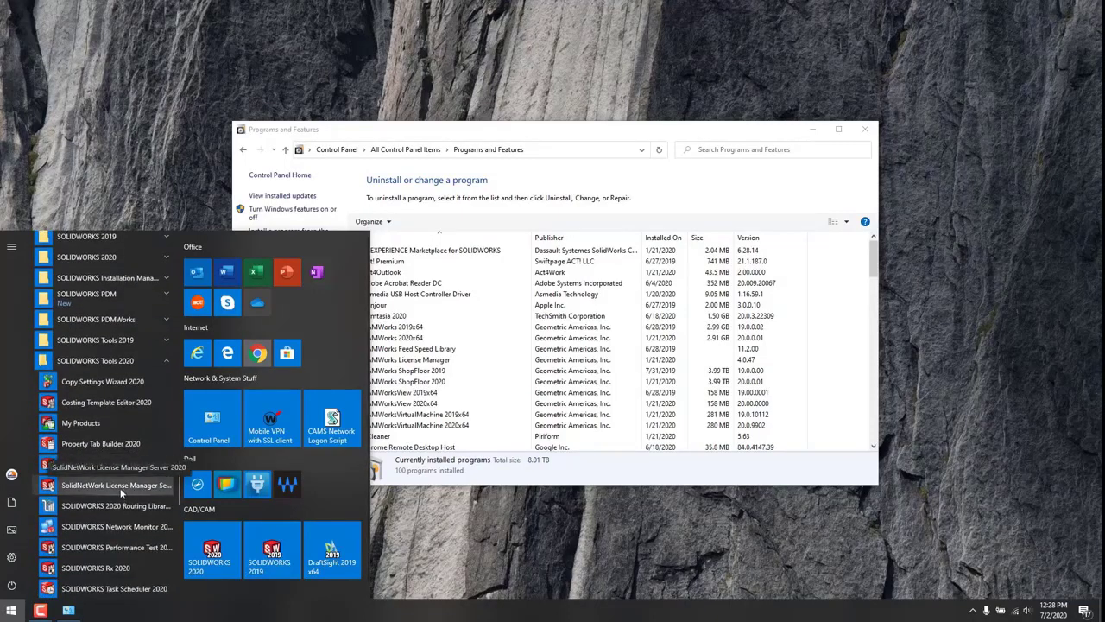
left_click(120, 487)
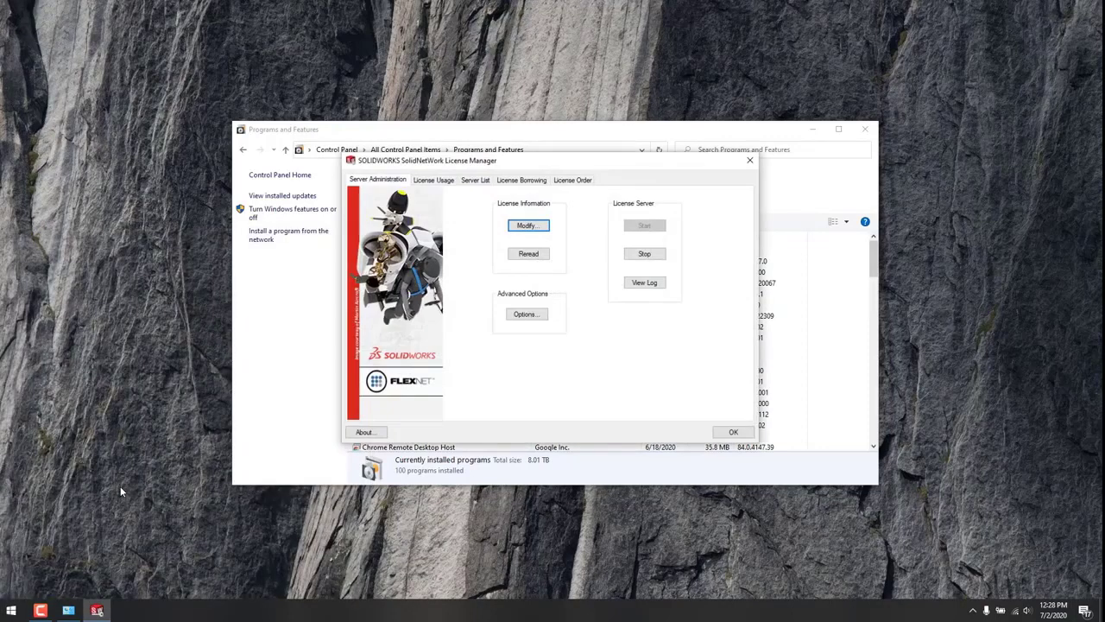
Start modifying the SolidNetWork license information and examine the product activation choices, including moving licenses to a new or upgraded computer
left_click(526, 226)
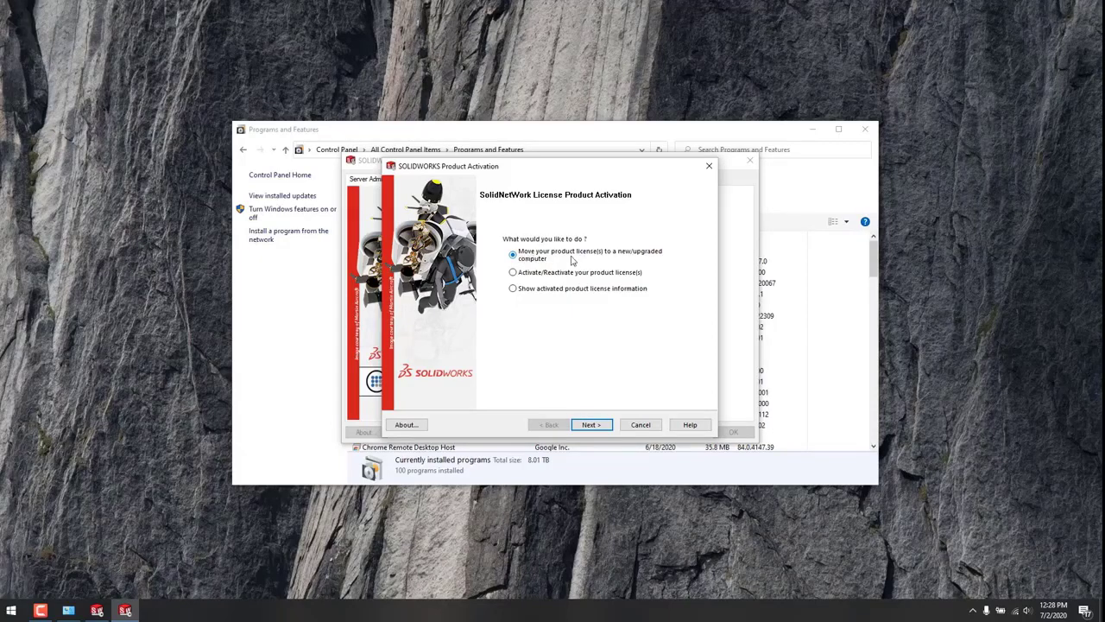
left_click(642, 429)
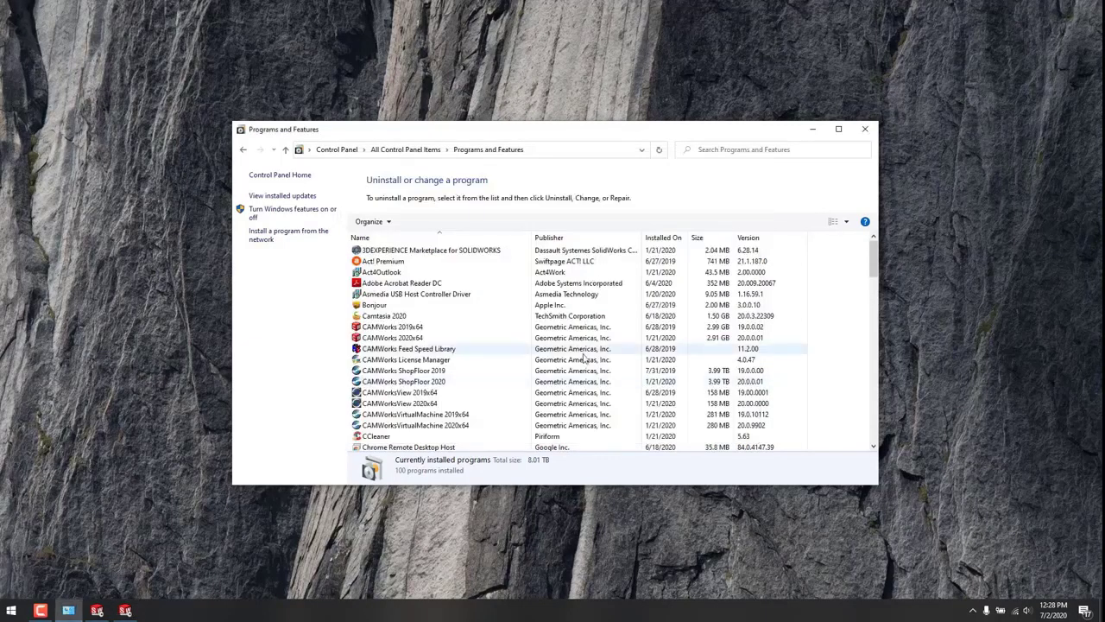
Walk through changing SOLIDWORKS SolidNetWork License Manager with the Modify option as far as the serial number page, and cancel the setup
scroll(583, 356, "down", 15)
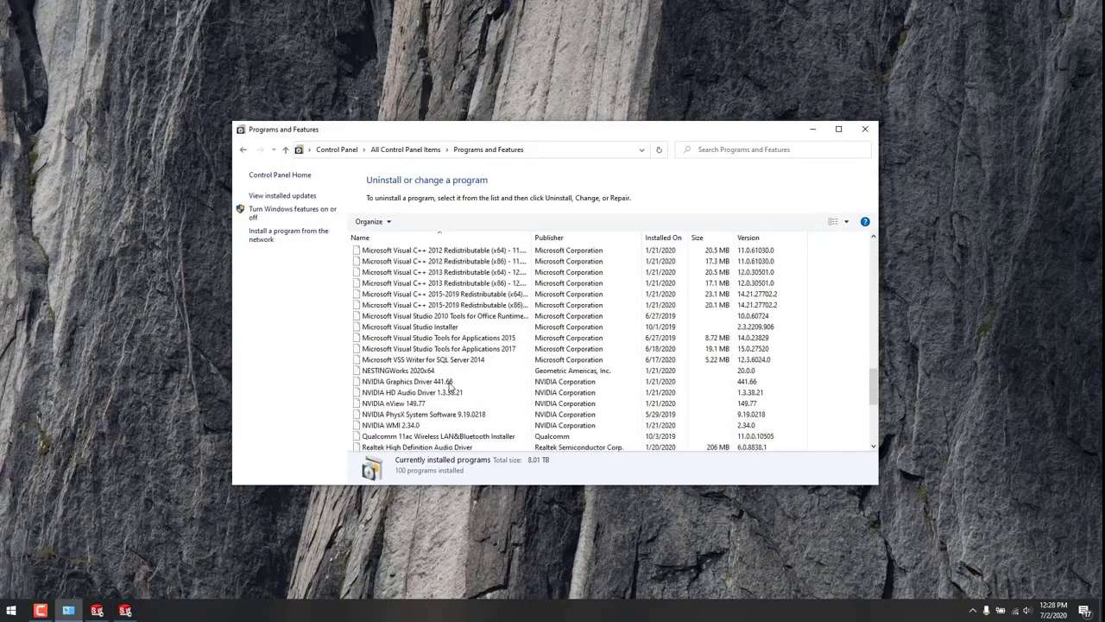
scroll(449, 386, "down", 5)
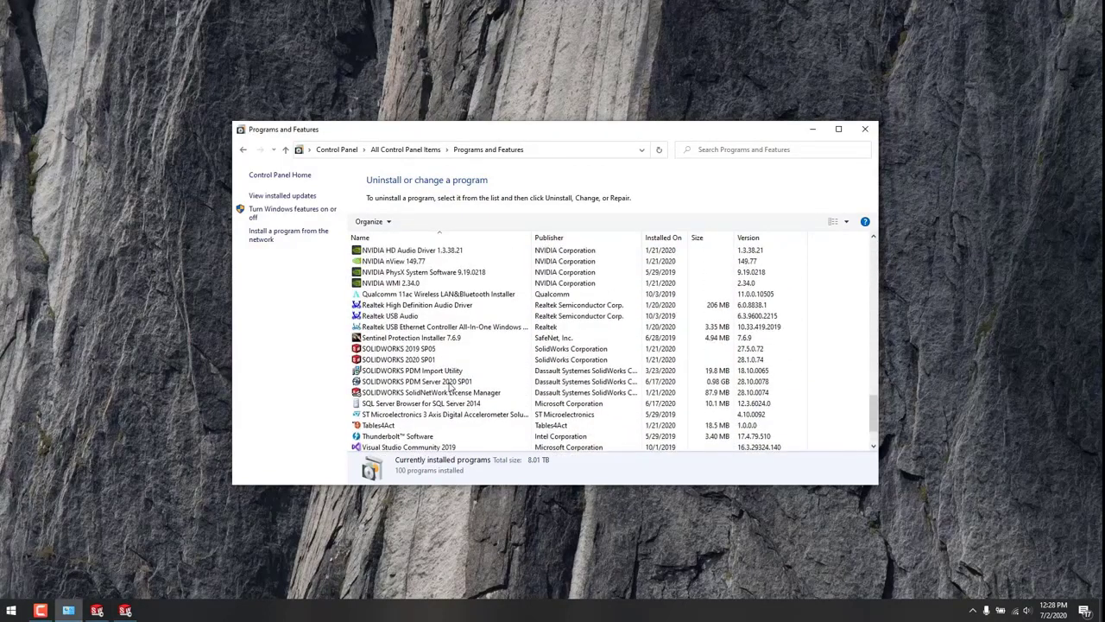
left_click(443, 392)
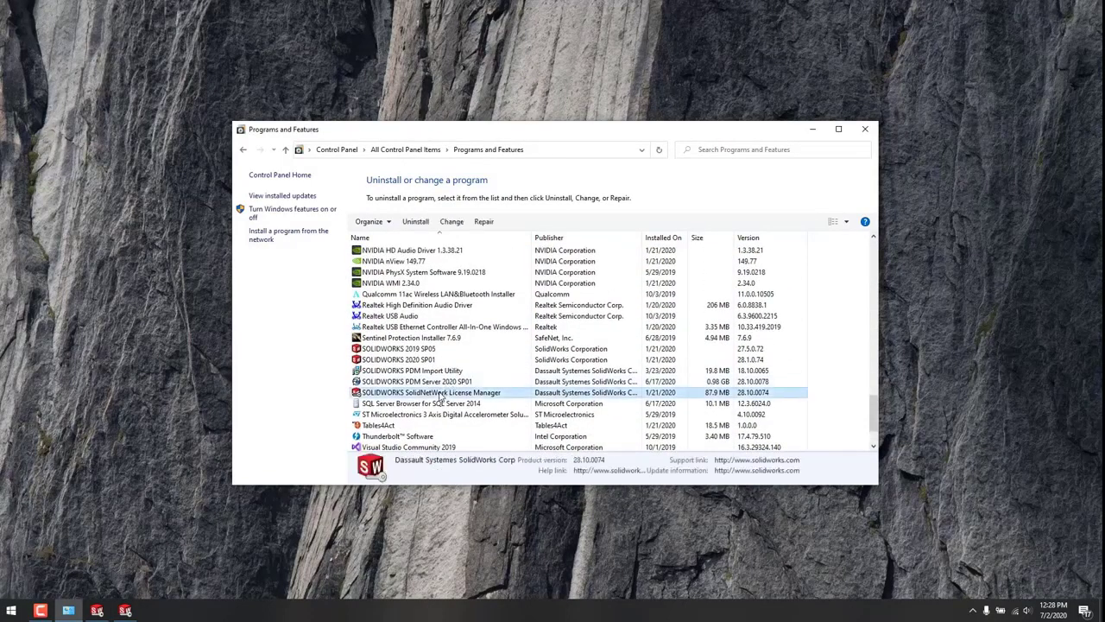
left_click(452, 221)
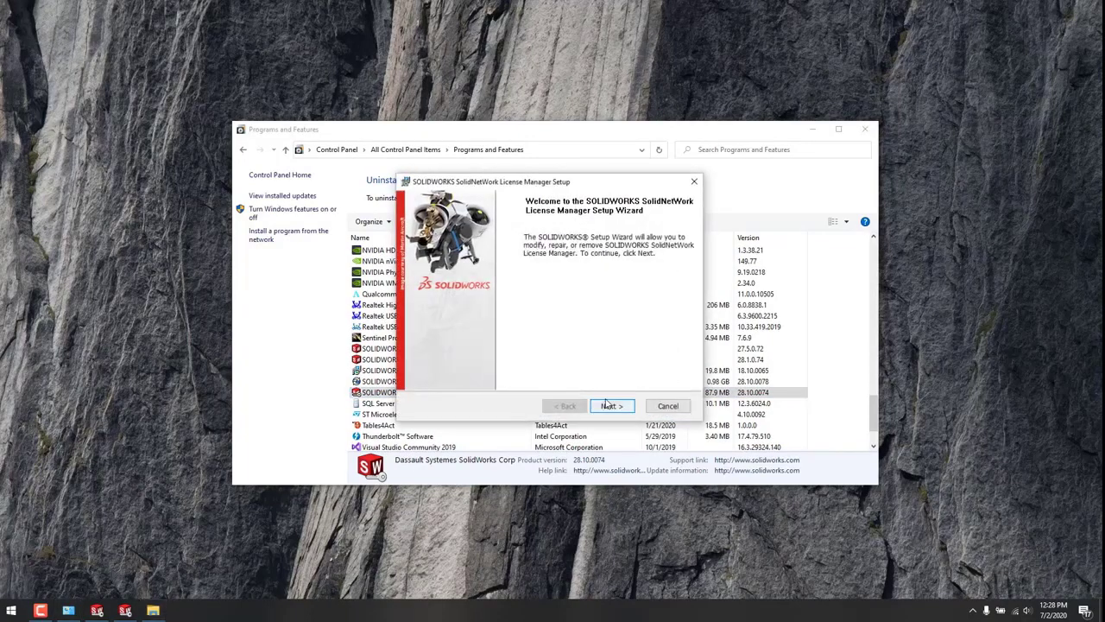
left_click(609, 405)
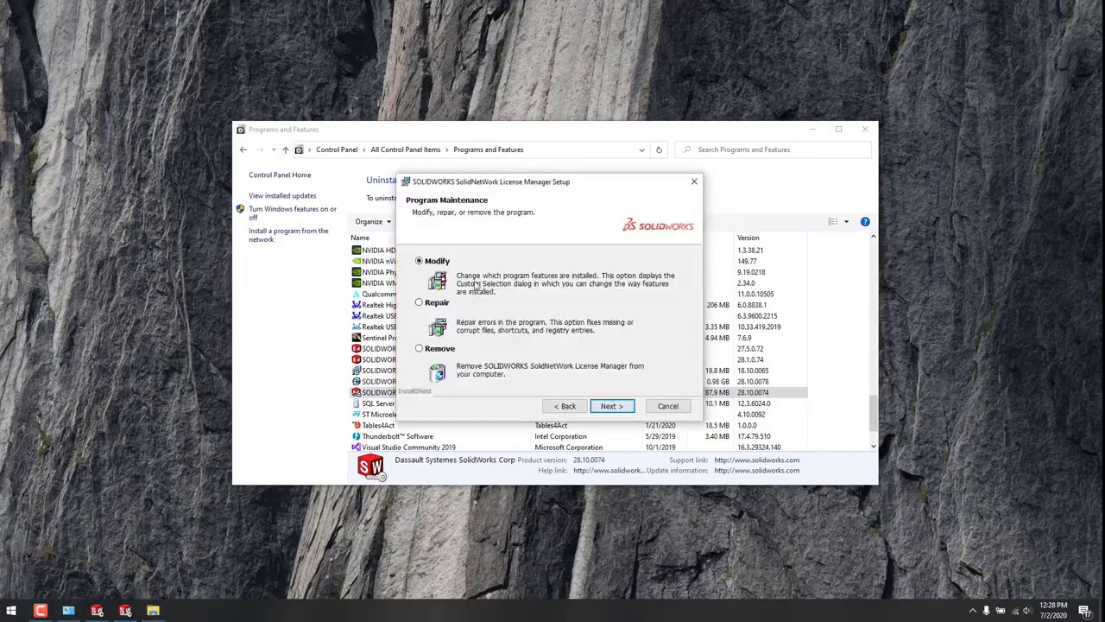
left_click(624, 409)
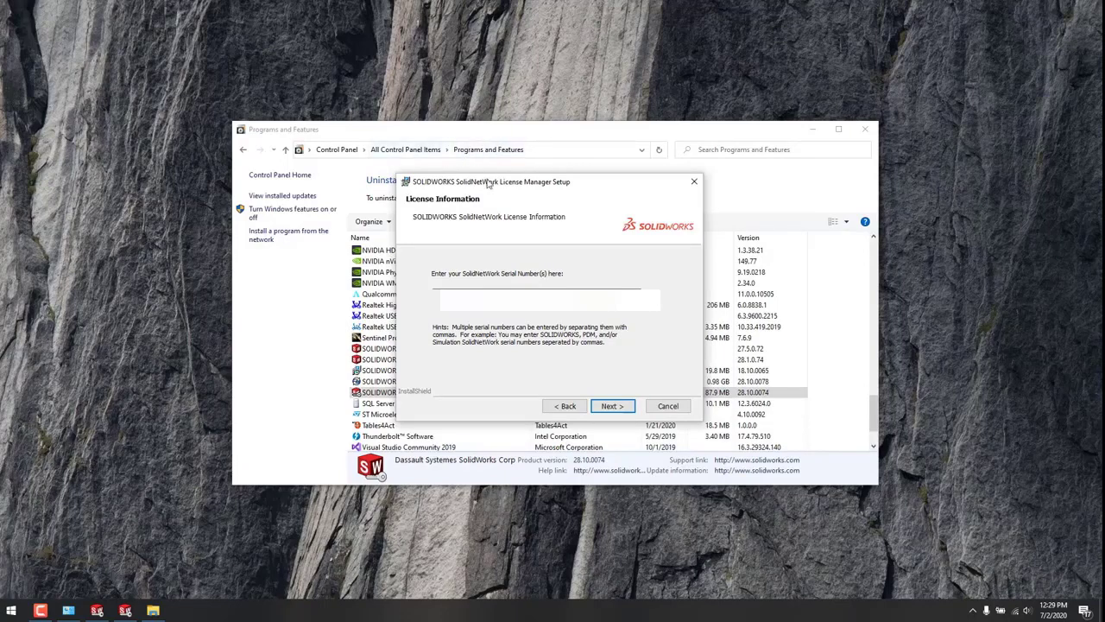
left_click_drag(488, 183, 658, 195)
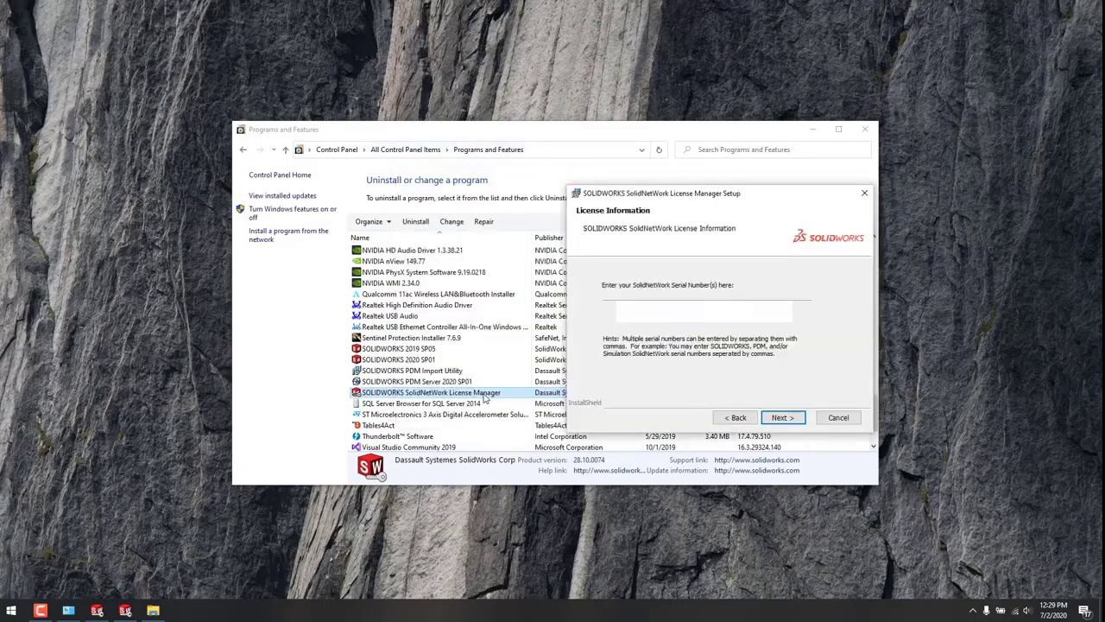
left_click(838, 418)
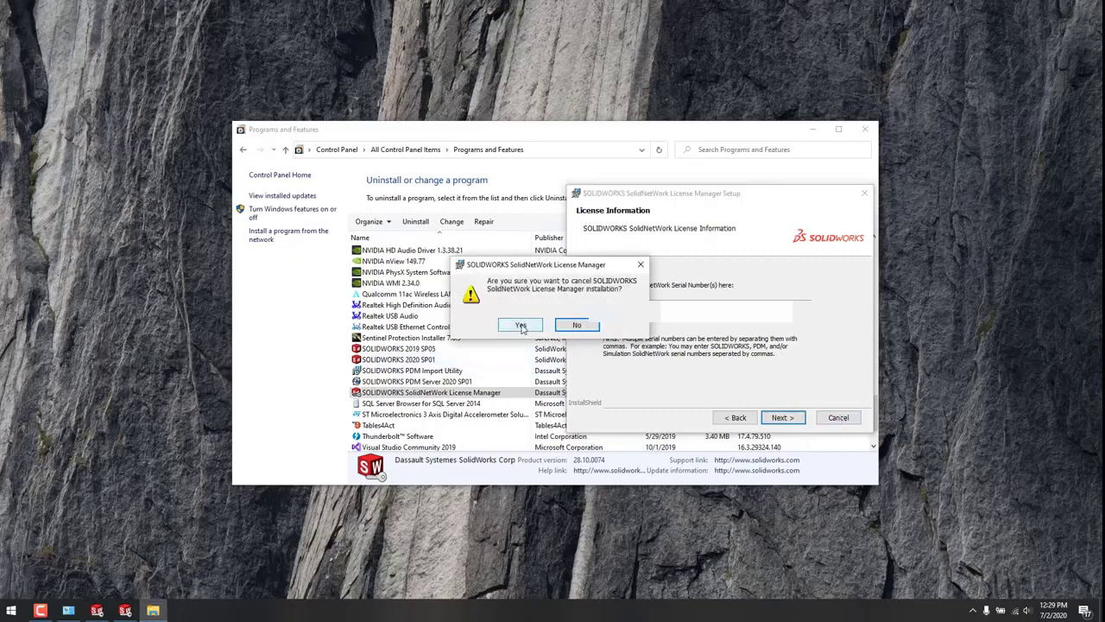
left_click(521, 325)
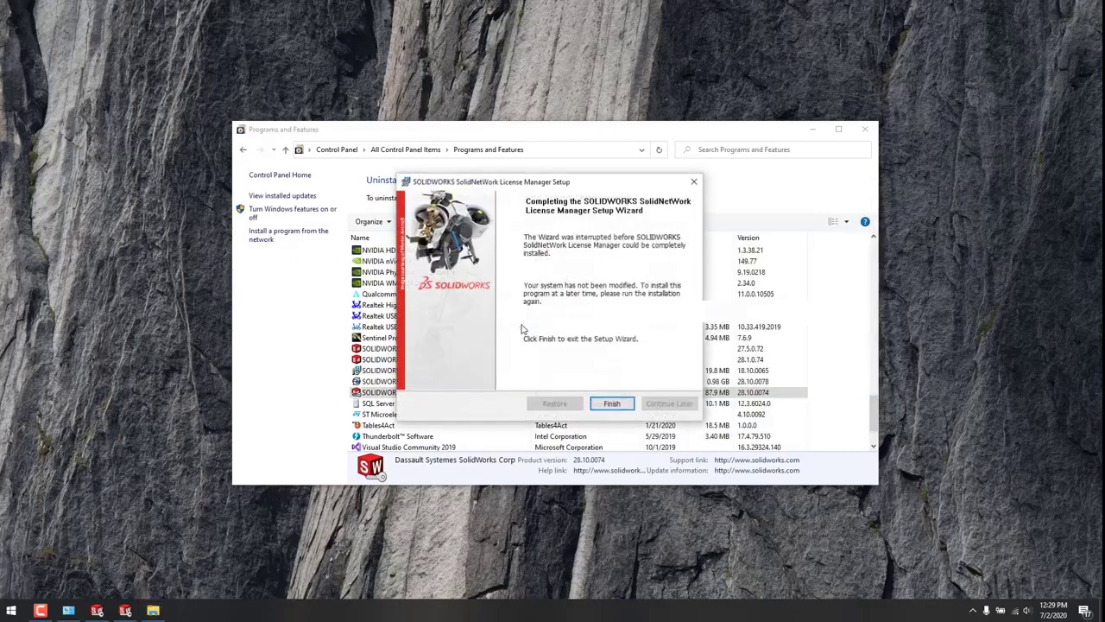
left_click(612, 403)
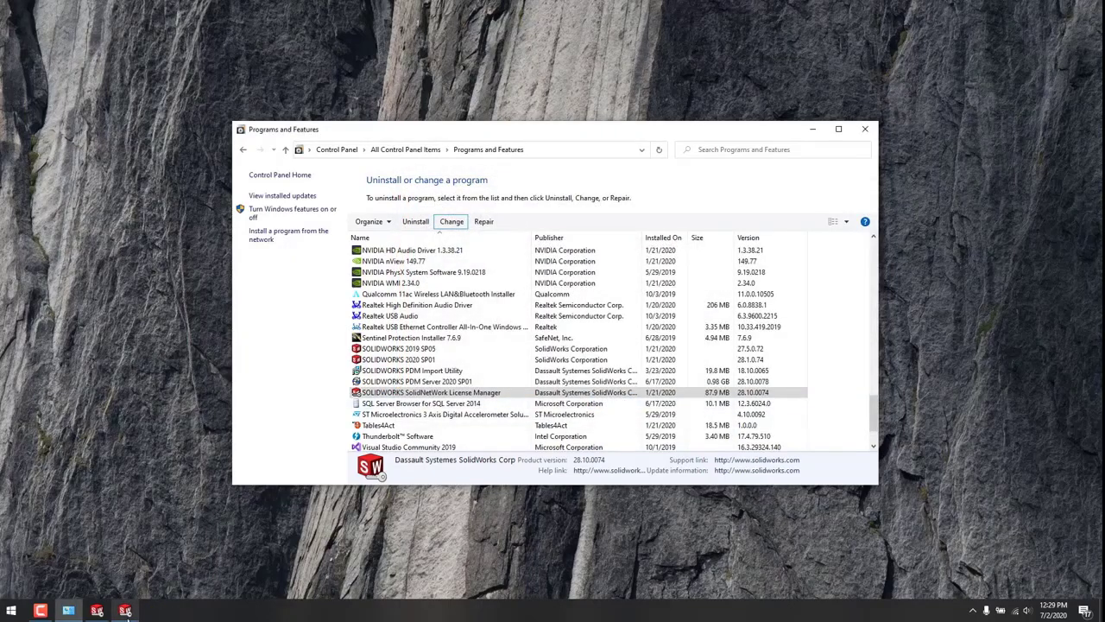